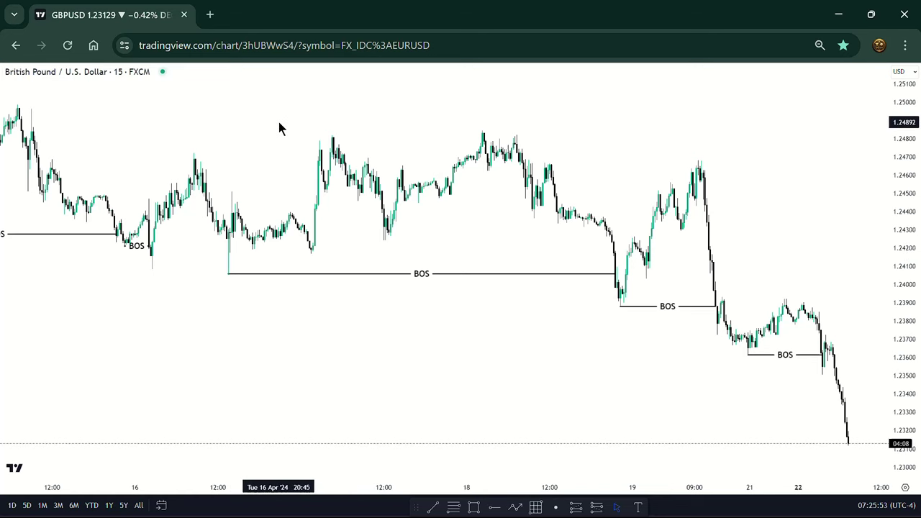
Pan through the 15-minute GBPUSD chart from the 9–16 Apr action to the latest 22 Apr candles
left_click_drag(274, 126, 611, 237)
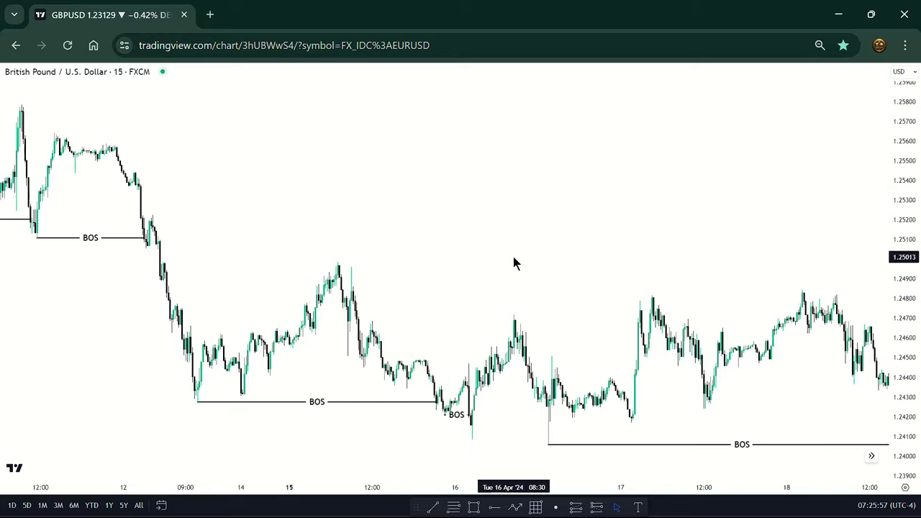
left_click_drag(514, 264, 410, 170)
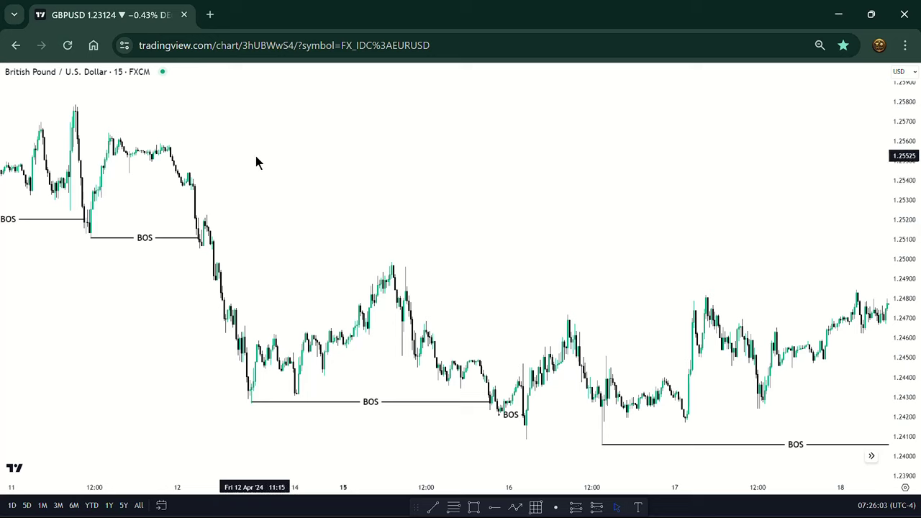
left_click_drag(256, 161, 325, 170)
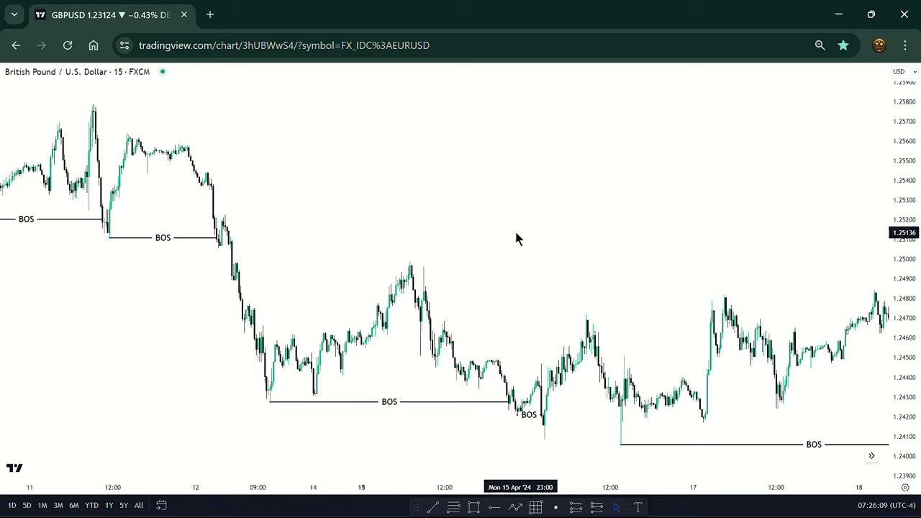
left_click_drag(516, 238, 324, 181)
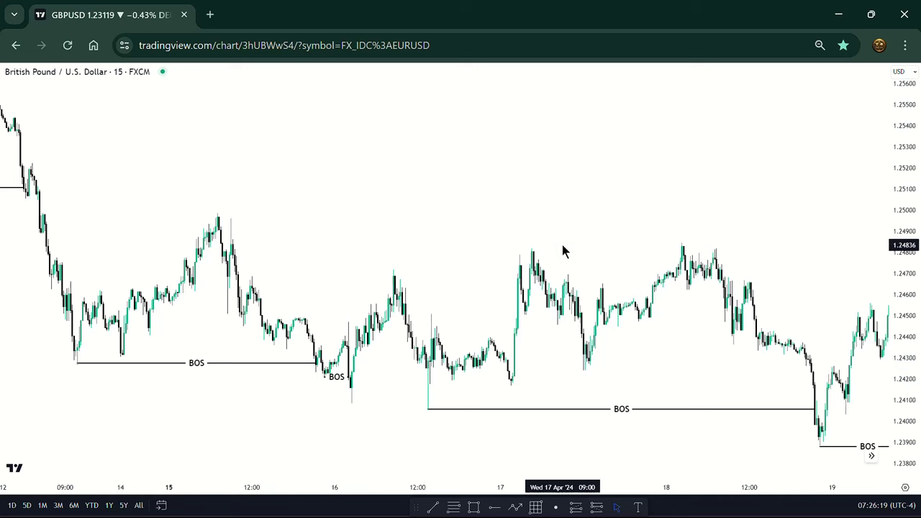
scroll(562, 249, "down", 3)
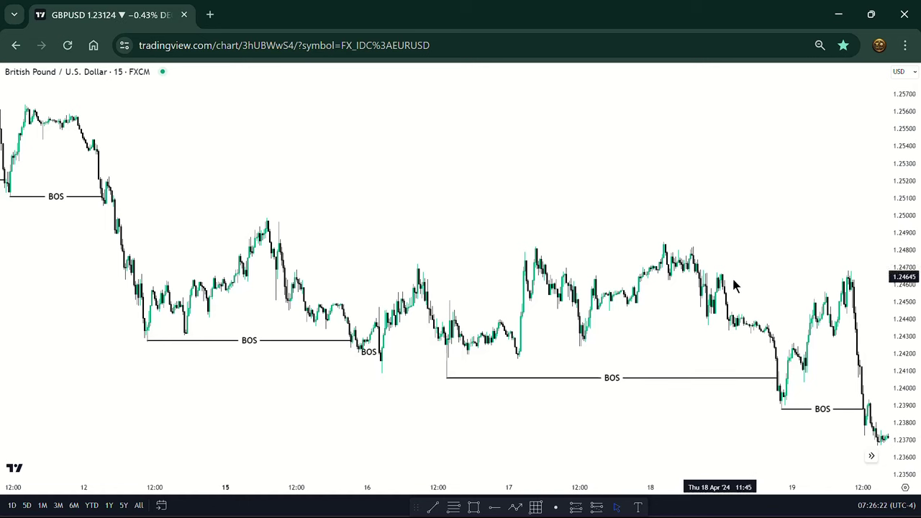
left_click_drag(739, 286, 580, 245)
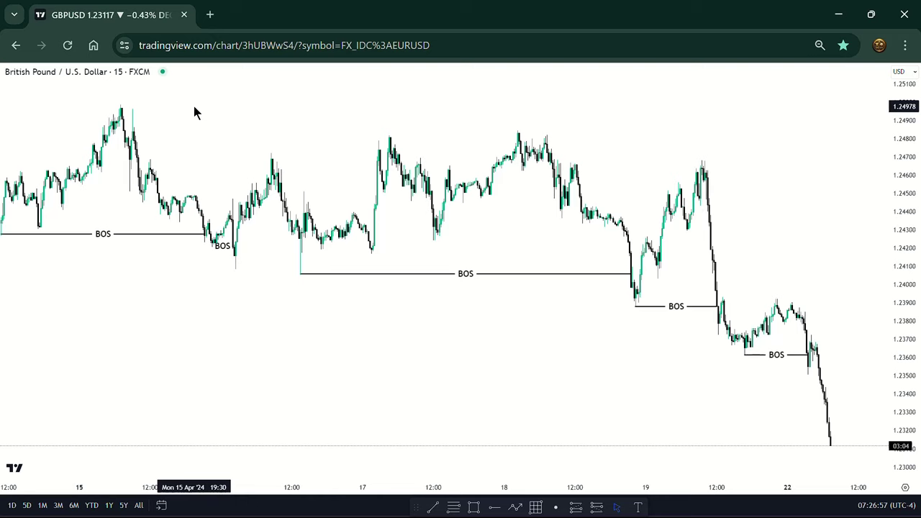
left_click_drag(201, 109, 226, 107)
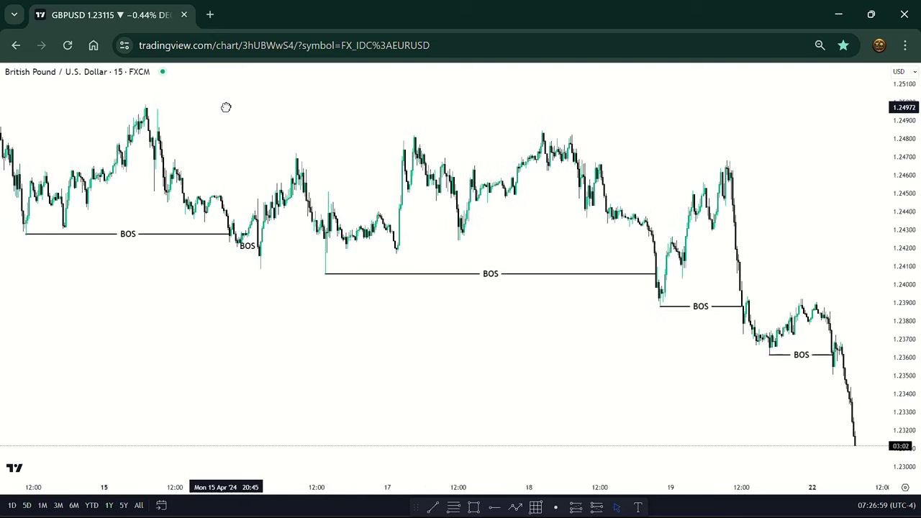
Exit full screen, switch to weekly candles and frame roughly 2014–2024 with the BOS lines
key("Escape")
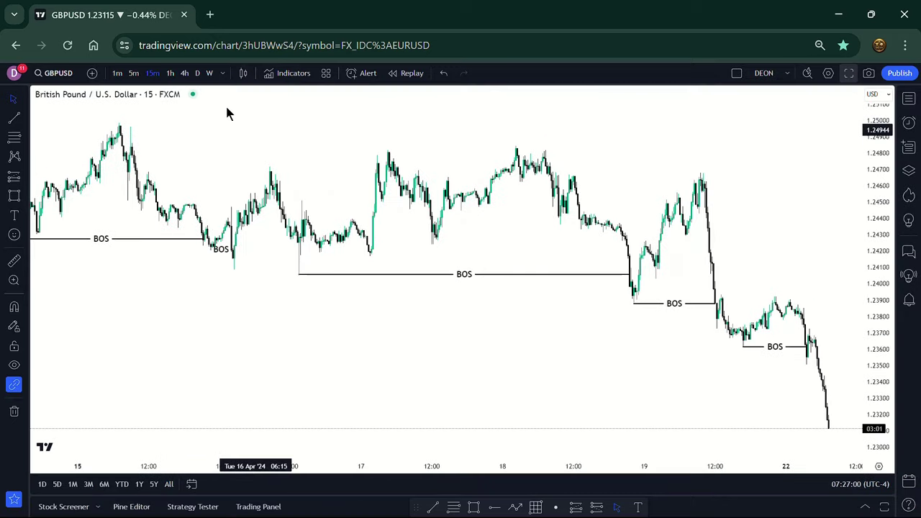
left_click(209, 75)
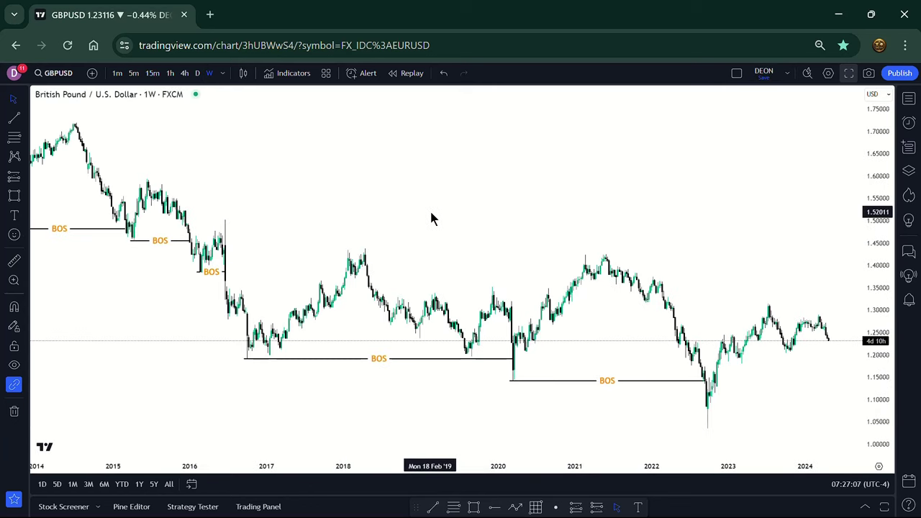
left_click_drag(430, 216, 529, 251)
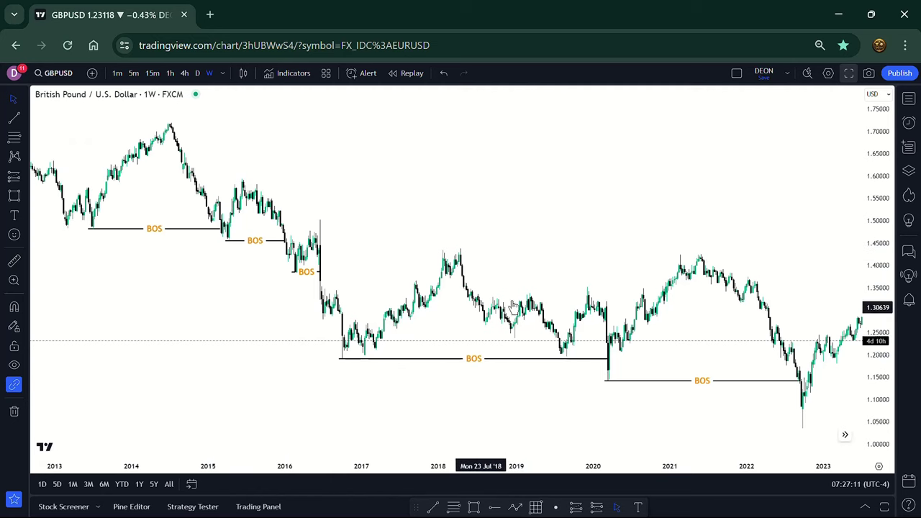
left_click_drag(597, 257, 511, 252)
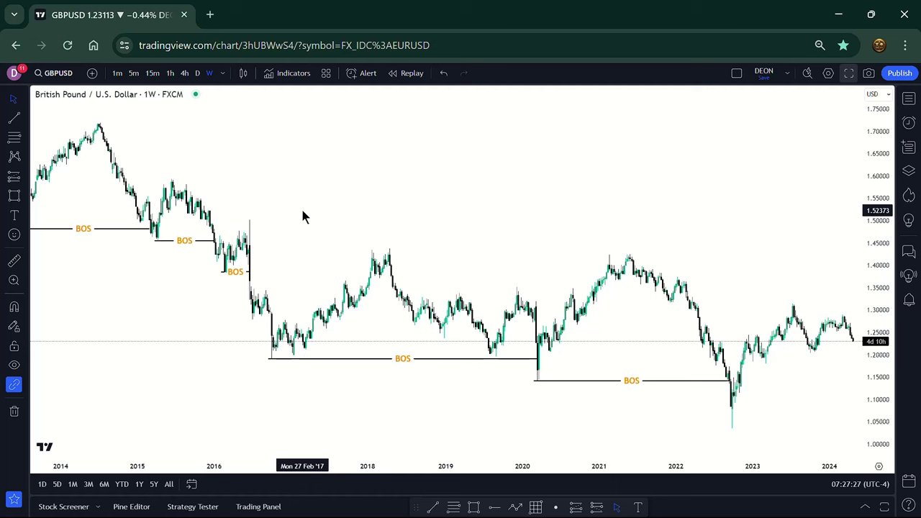
scroll(303, 216, "up", 5)
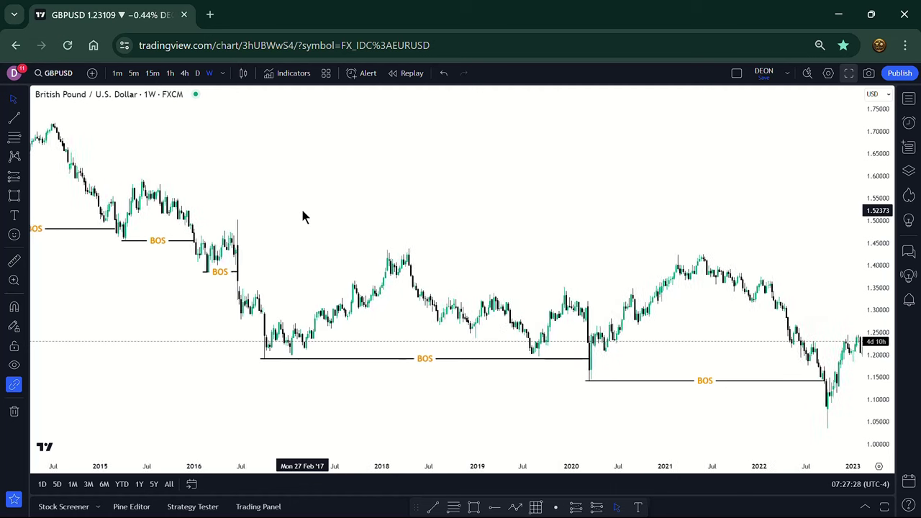
scroll(303, 215, "up", 3)
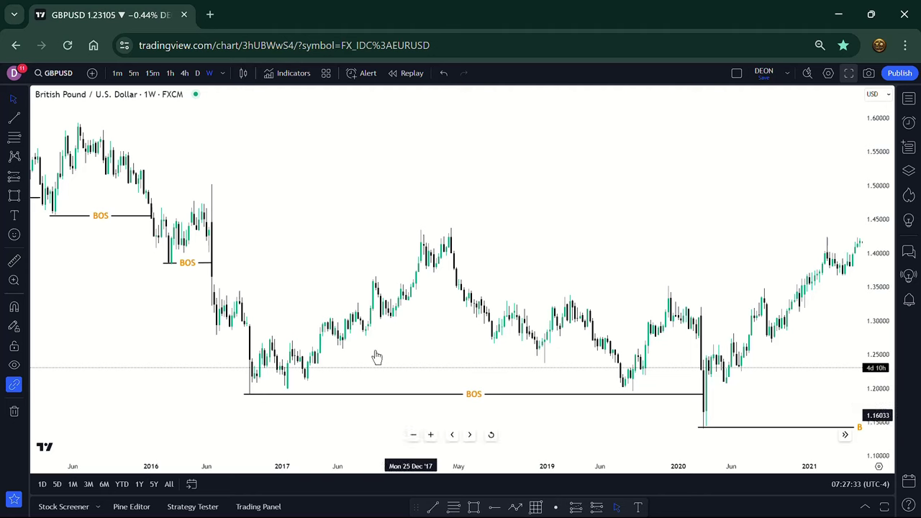
left_click(473, 507)
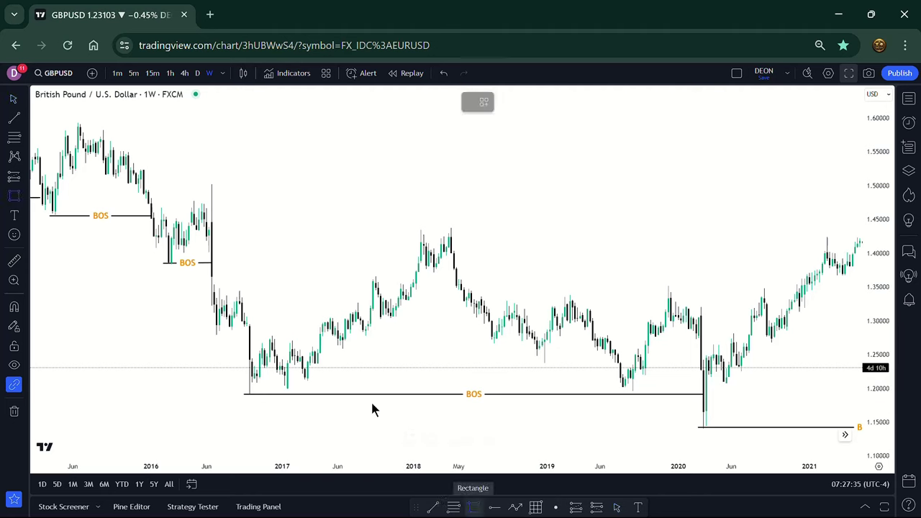
left_click_drag(208, 252, 487, 211)
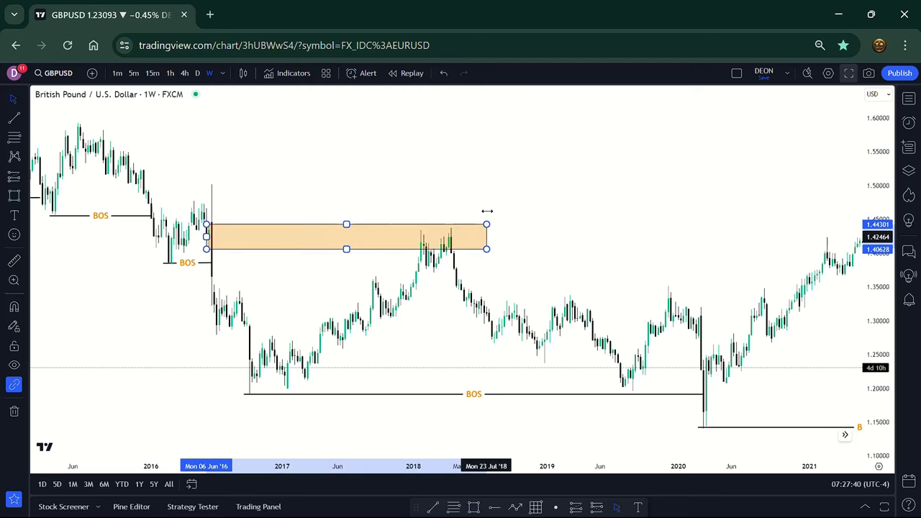
left_click(450, 201)
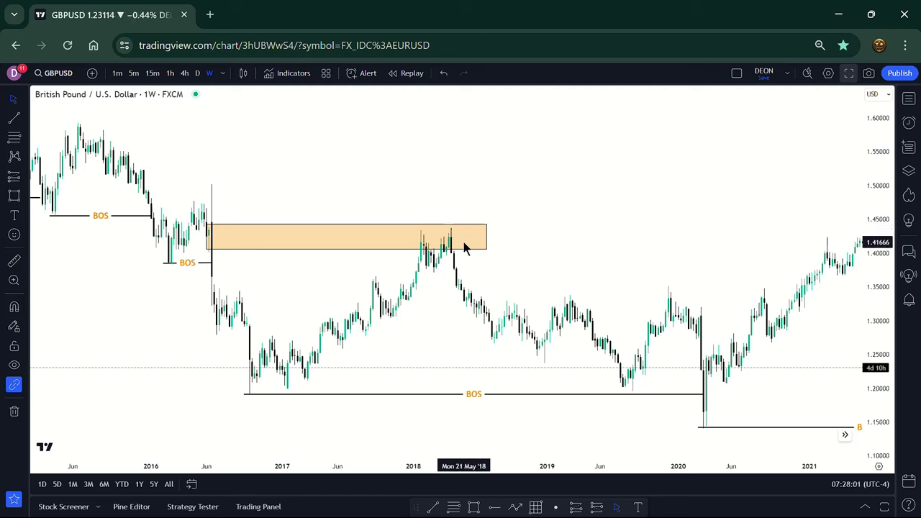
left_click(421, 242)
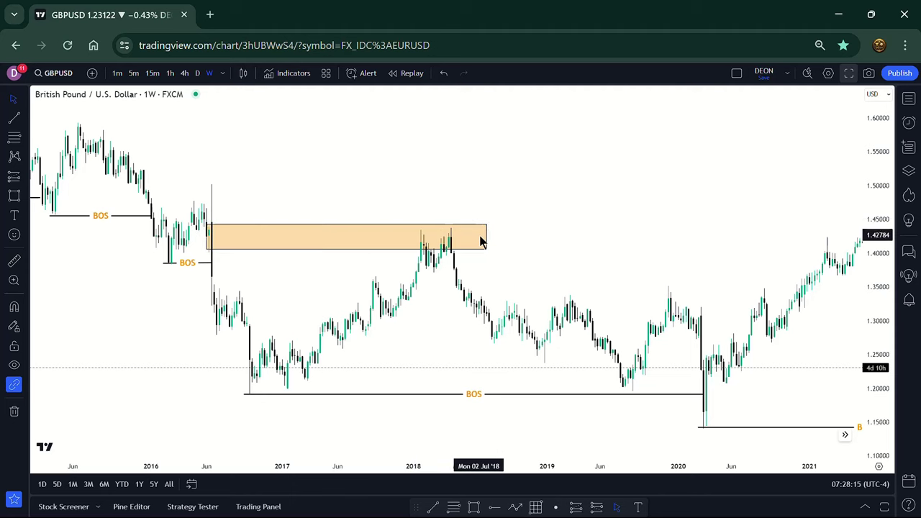
left_click_drag(486, 238, 456, 239)
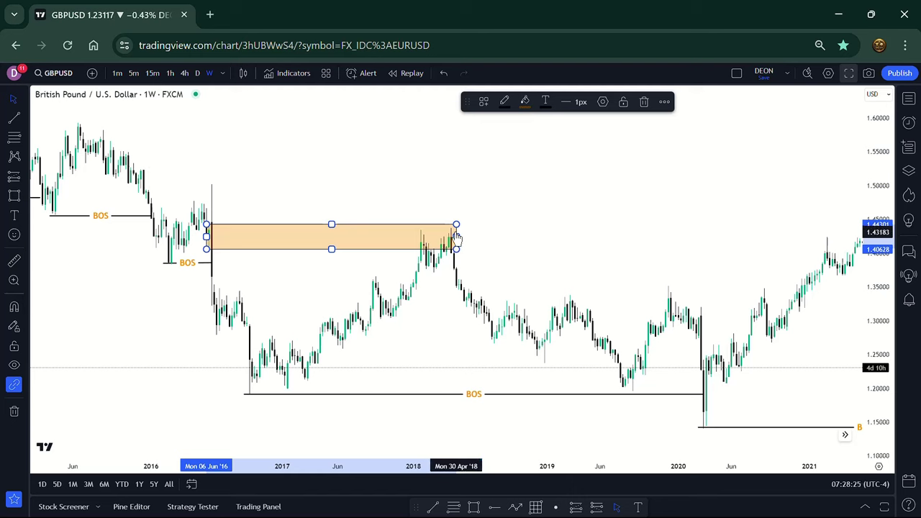
key("Delete")
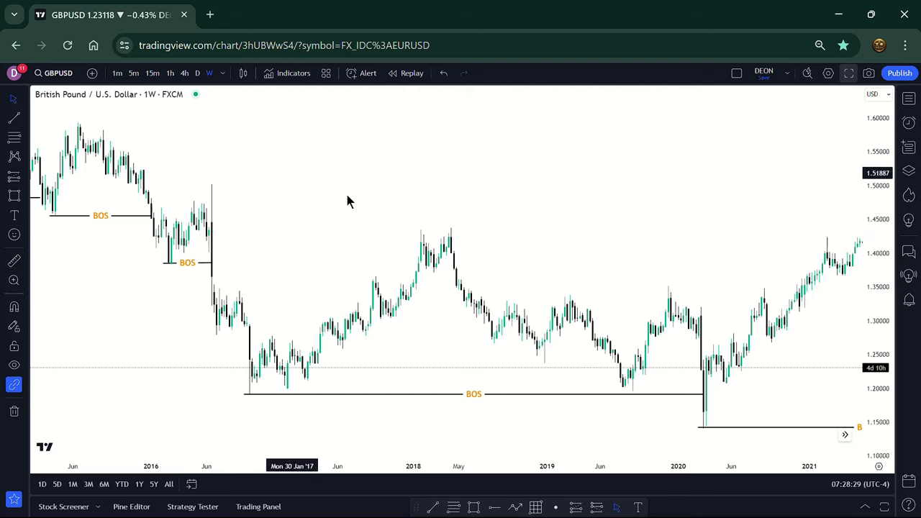
left_click_drag(348, 199, 425, 240)
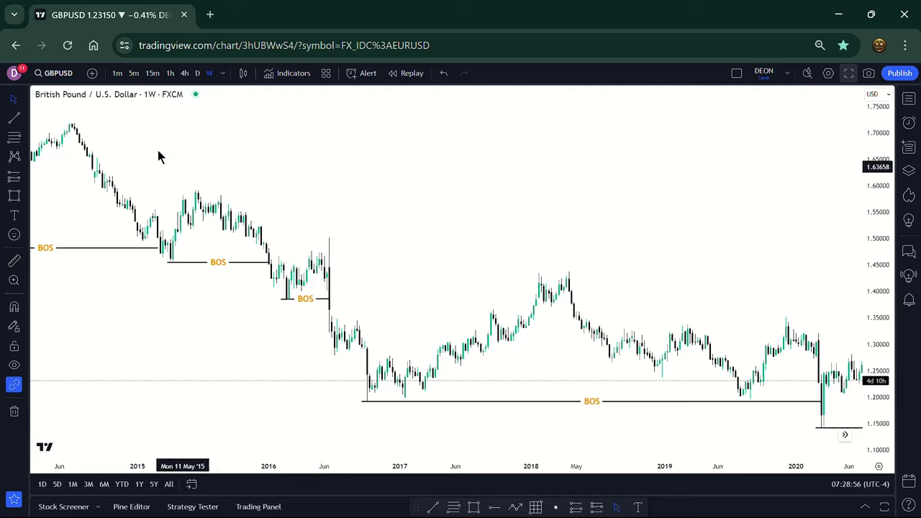
left_click_drag(217, 224, 427, 237)
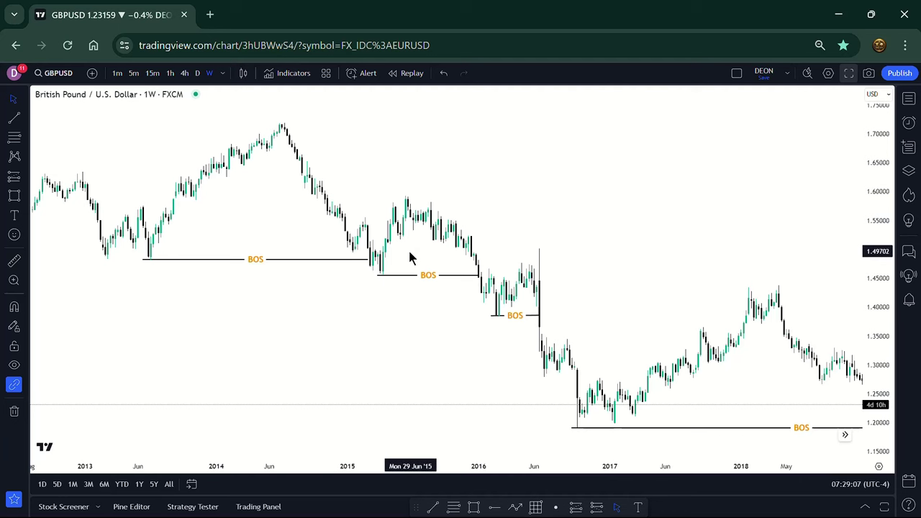
scroll(410, 254, "up", 5)
scroll(410, 258, "up", 6)
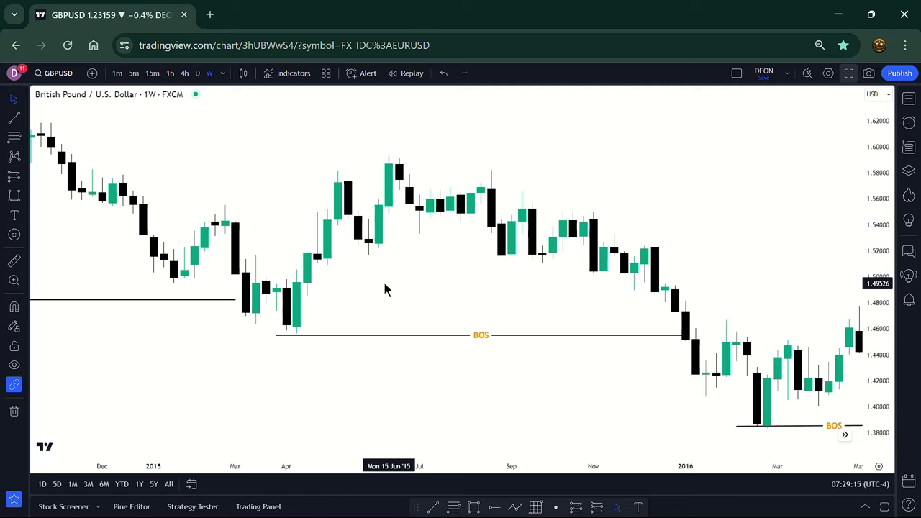
scroll(385, 288, "down", 4)
scroll(384, 288, "down", 3)
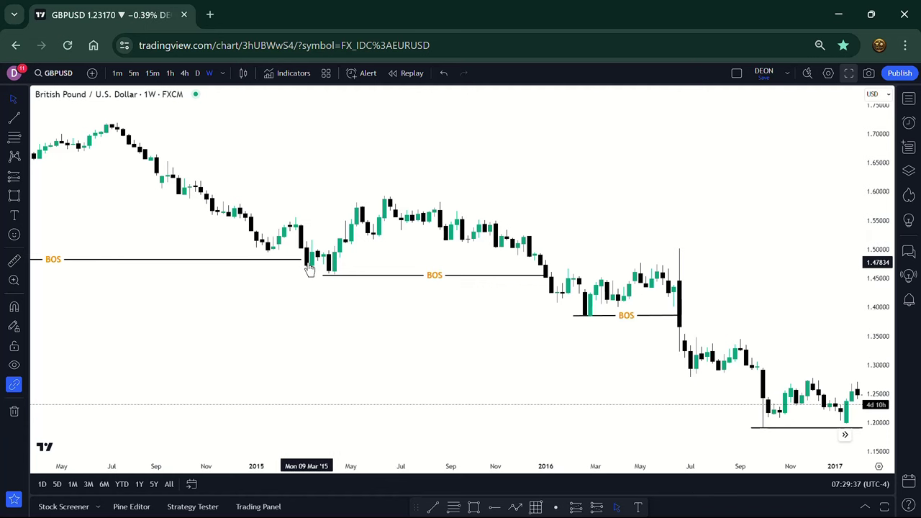
scroll(309, 268, "up", 6)
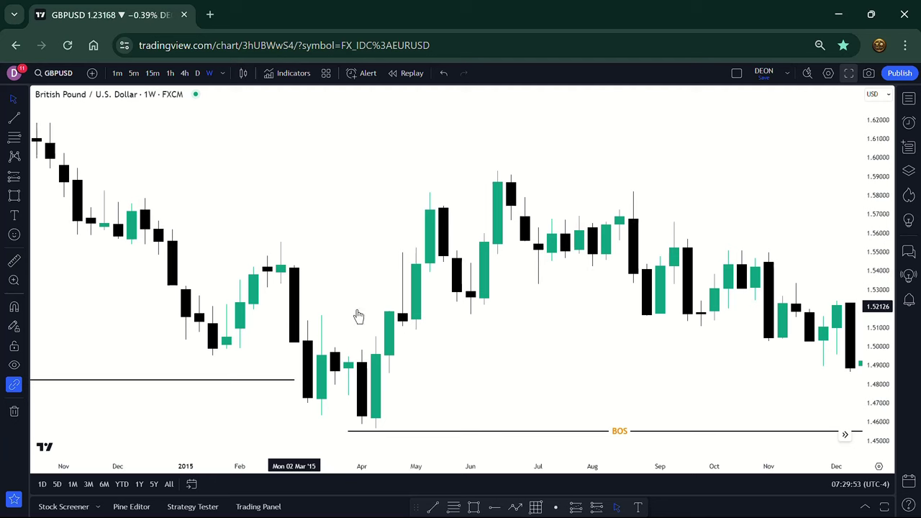
left_click(475, 508)
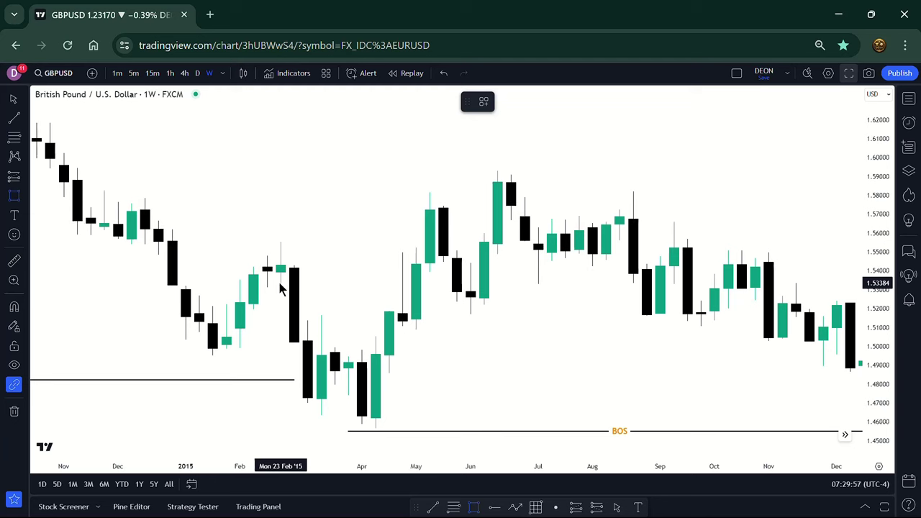
mouse_move(280, 283)
left_mouse_down()
mouse_move(329, 300)
mouse_move(355, 326)
left_mouse_up()
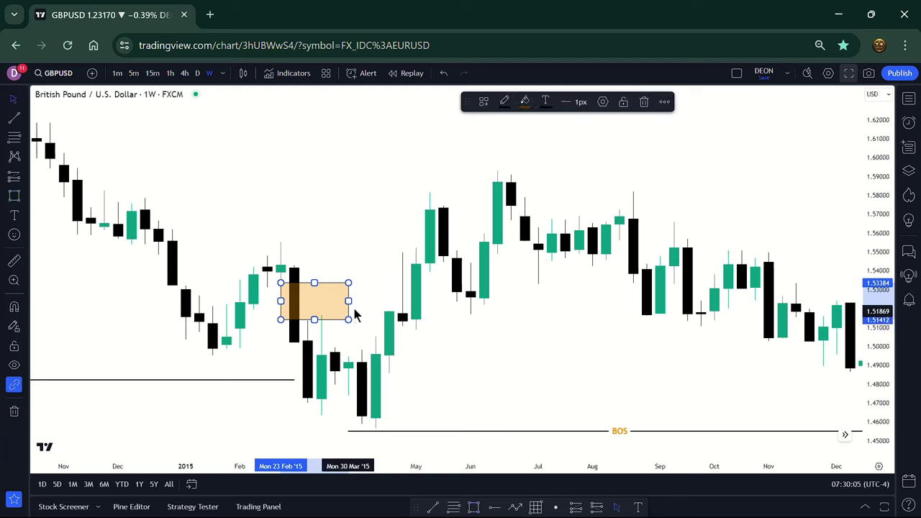
left_click(360, 301)
left_click_drag(359, 301, 388, 302)
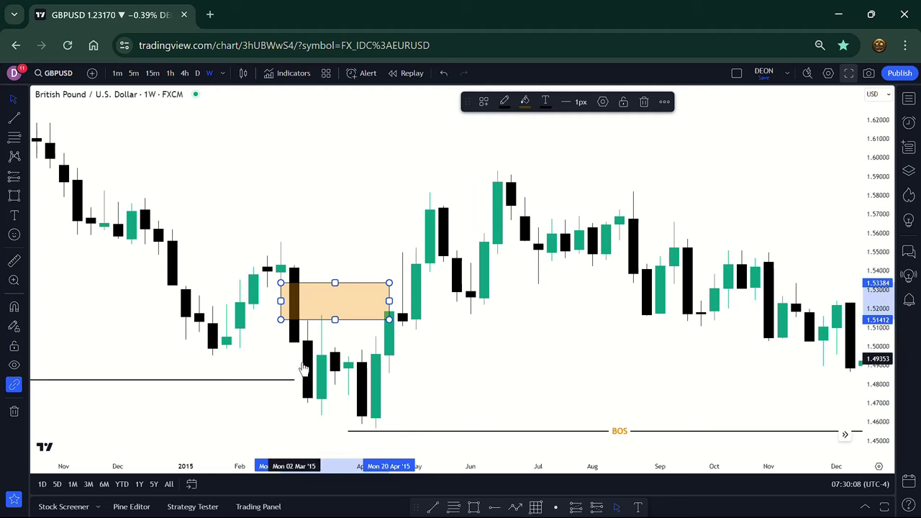
left_click(515, 507)
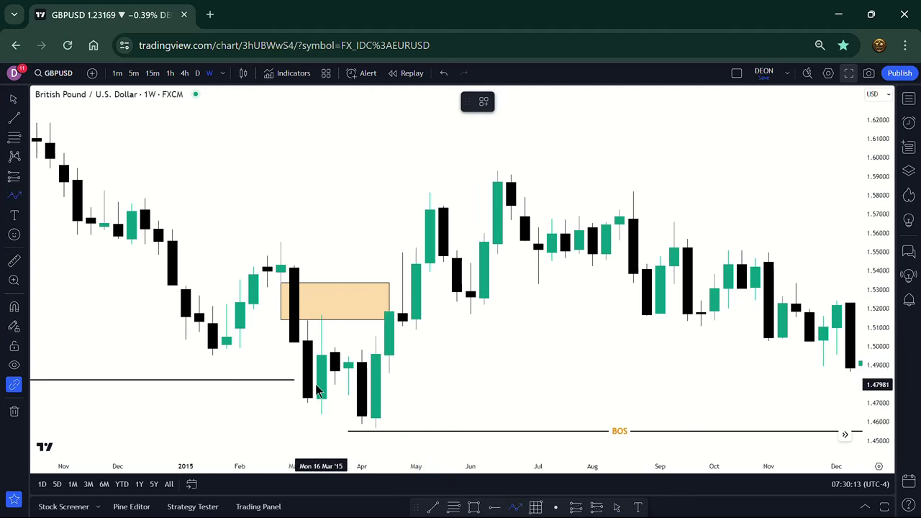
left_click(321, 374)
left_click(333, 311)
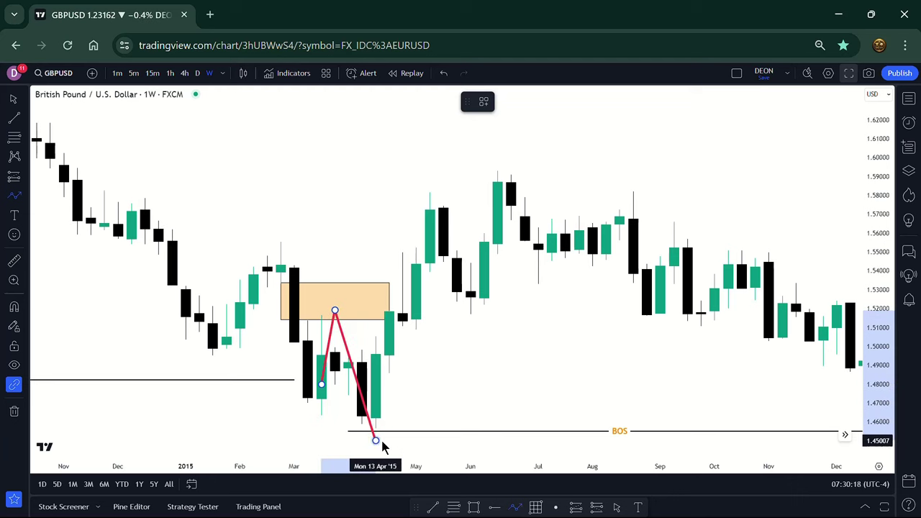
double_click(376, 440)
key("Escape")
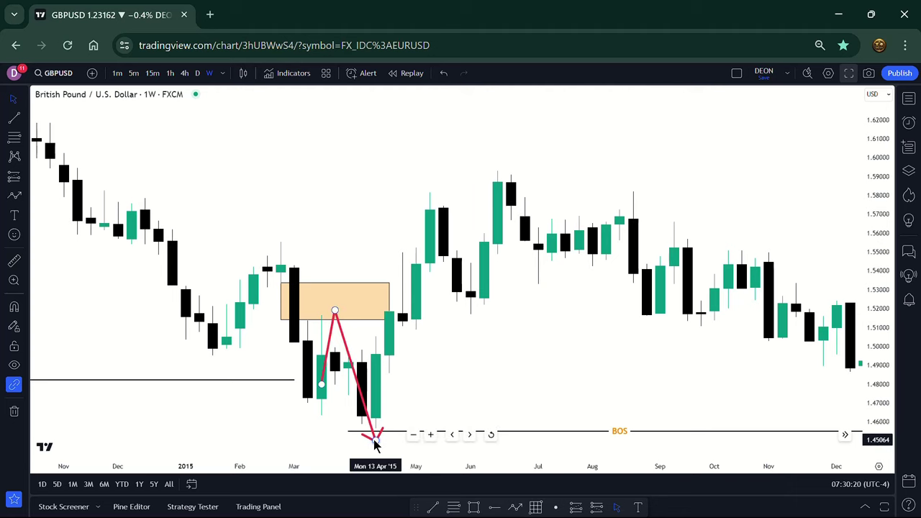
left_click(374, 441)
key("Delete")
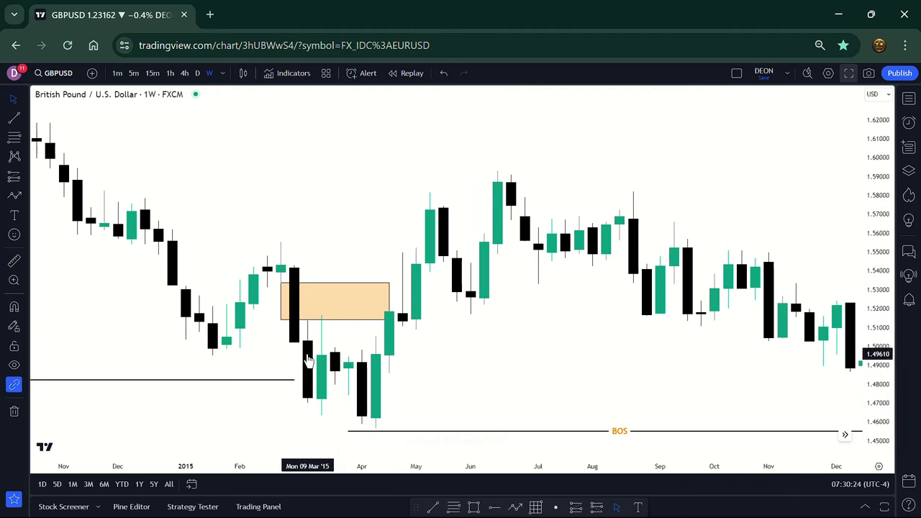
Zoom in on early 2015 and delete the orange rectangle covering the March–April candles
scroll(323, 350, "up", 4)
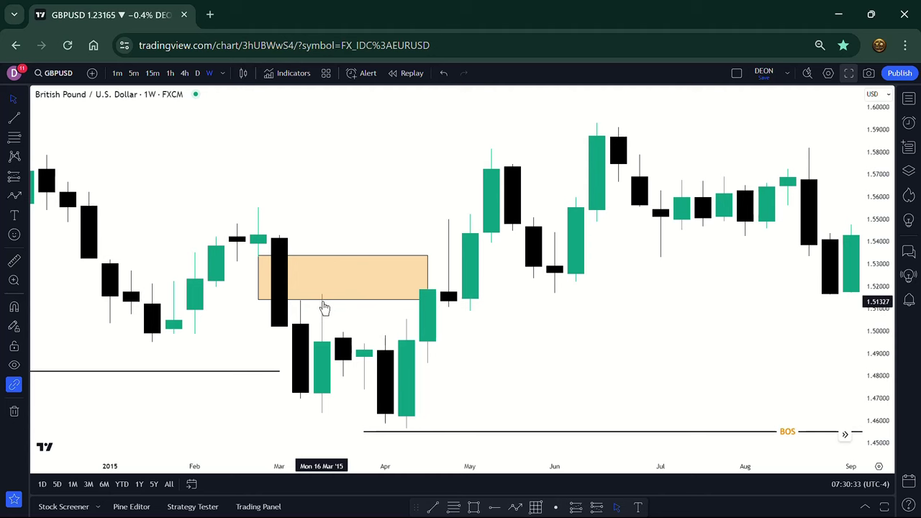
scroll(324, 306, "up", 4)
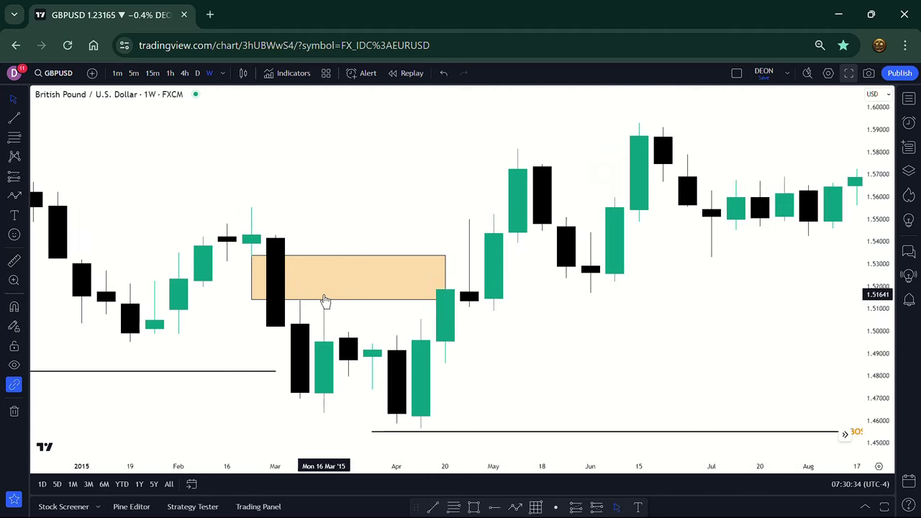
scroll(324, 302, "up", 2)
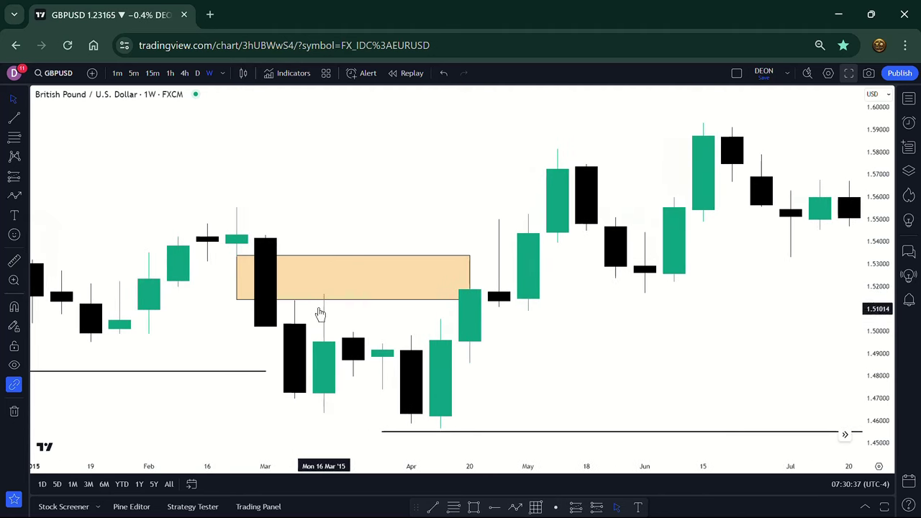
left_click(323, 301)
left_click(323, 306)
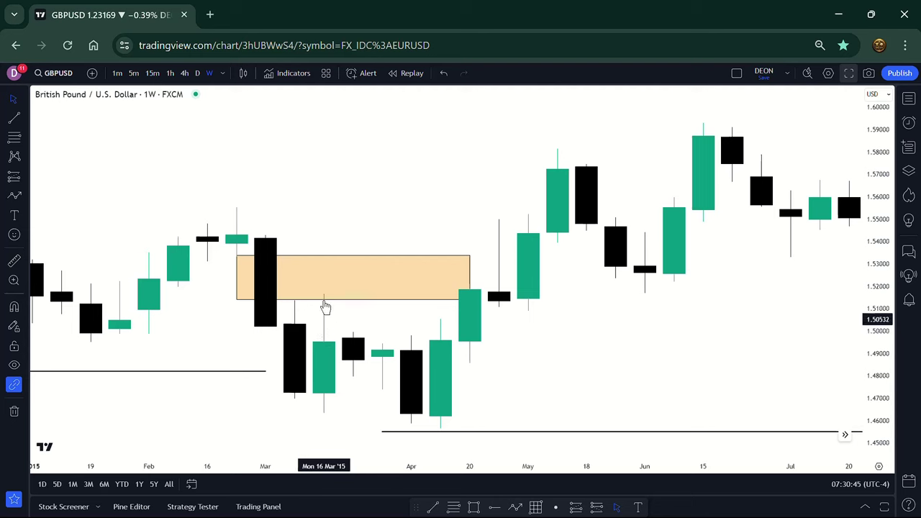
left_click(325, 306)
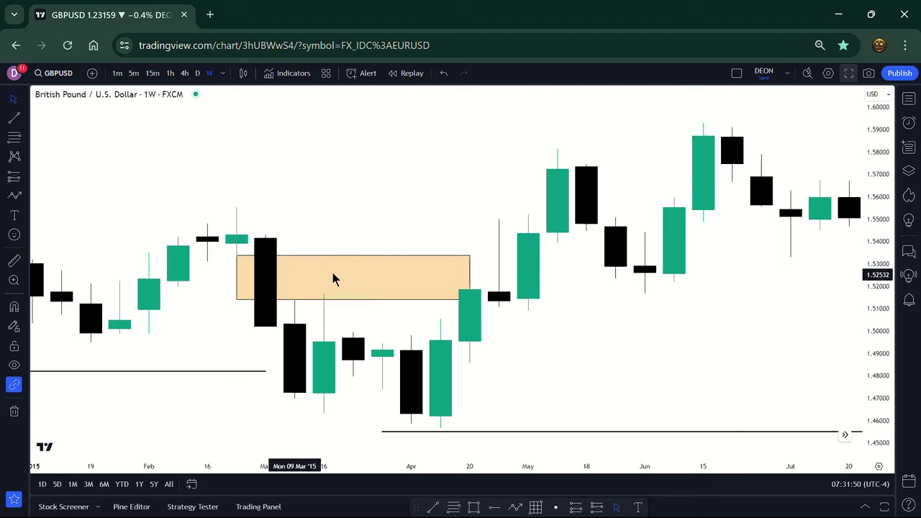
left_click(384, 261)
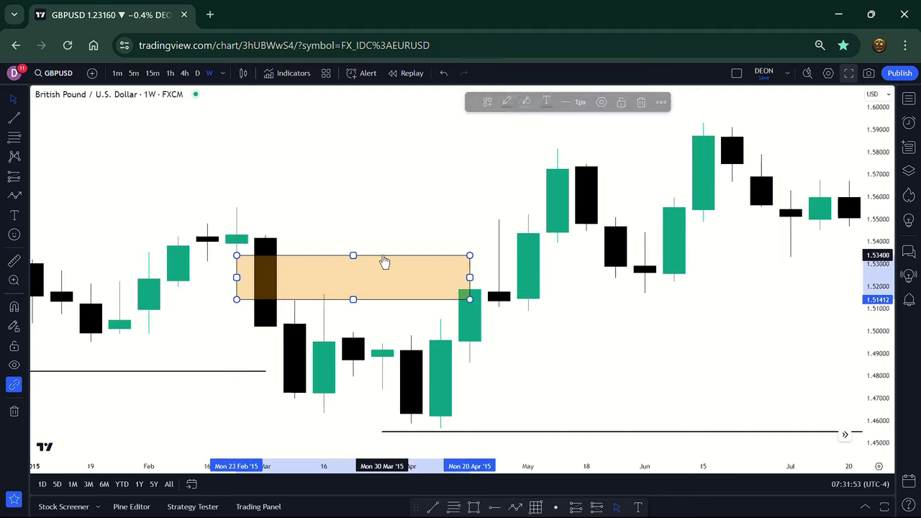
key("Delete")
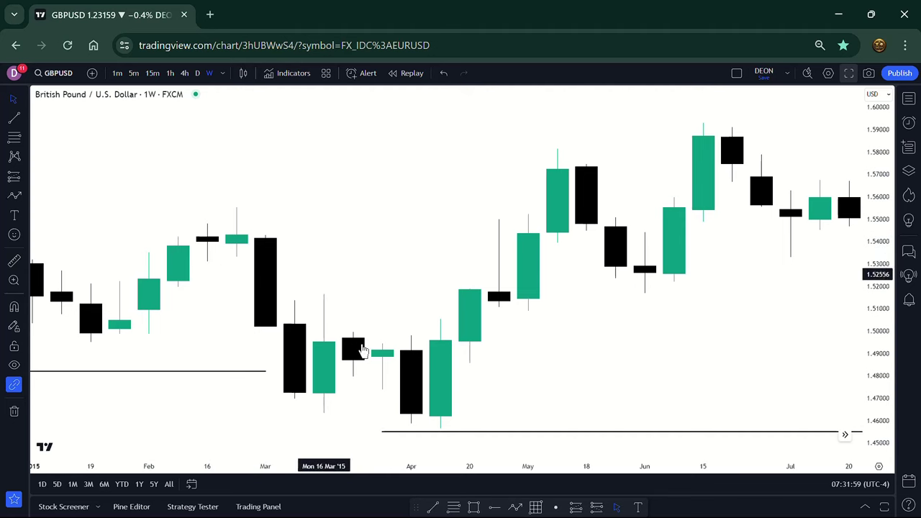
left_click(473, 508)
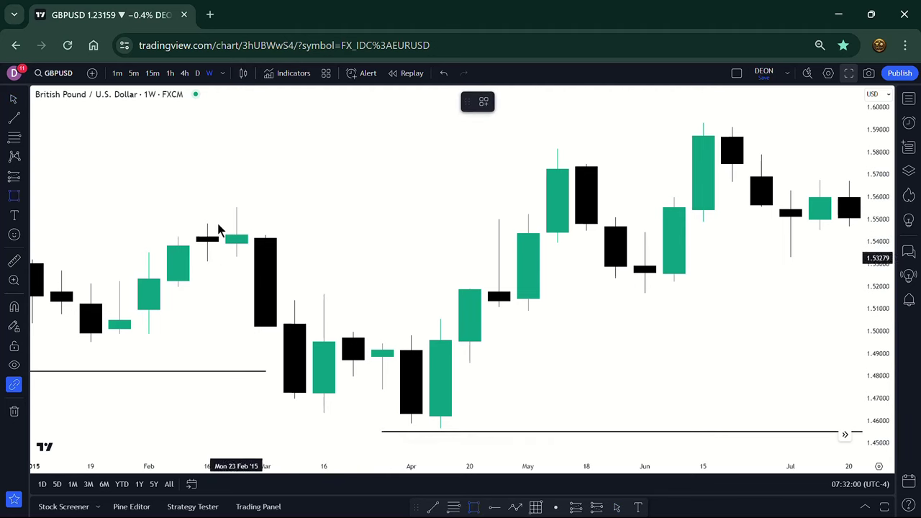
left_click(237, 207)
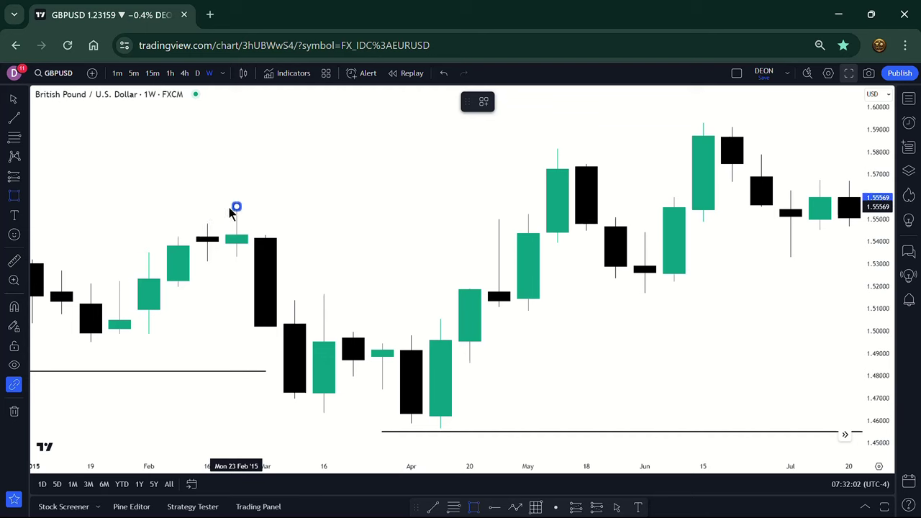
left_click(265, 251)
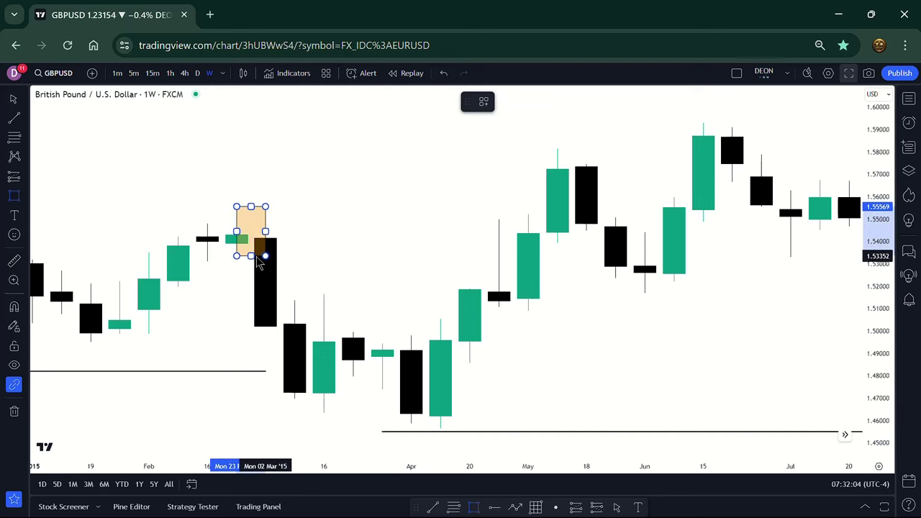
left_click(265, 256)
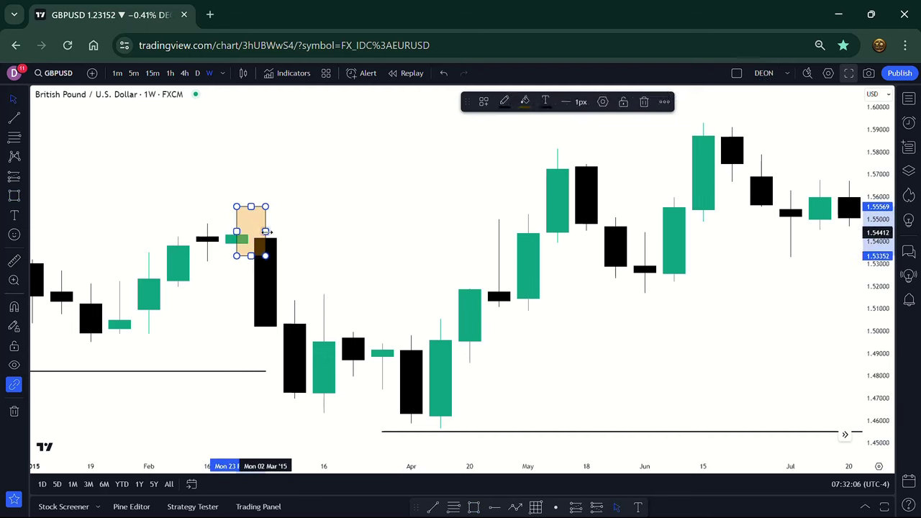
left_click_drag(265, 256, 514, 257)
left_click(584, 294)
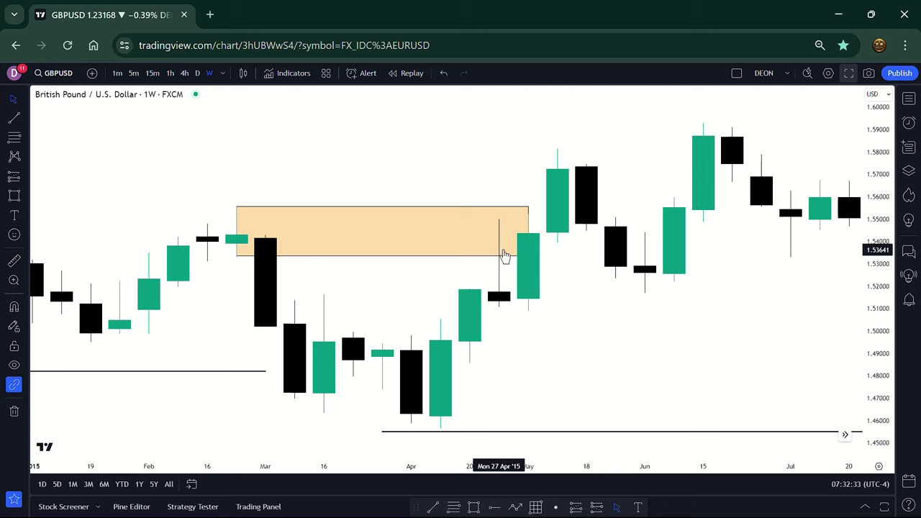
left_click(508, 258)
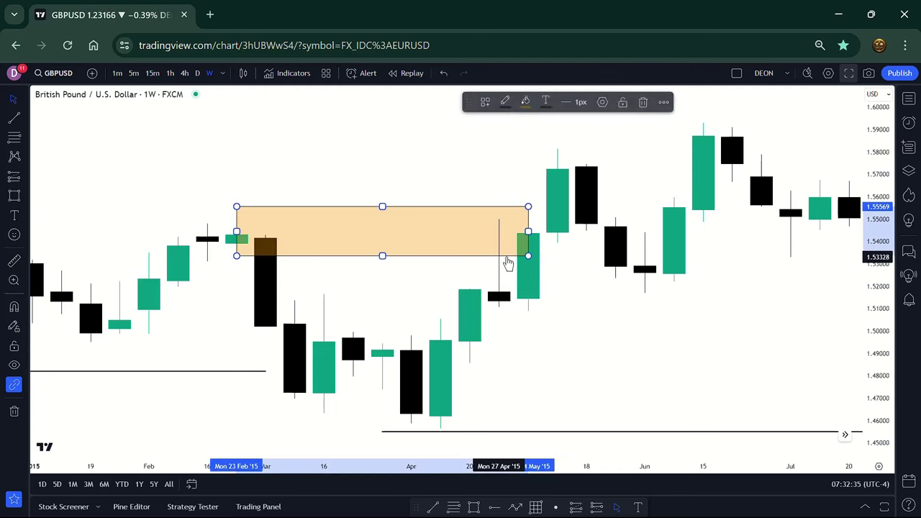
key("Delete")
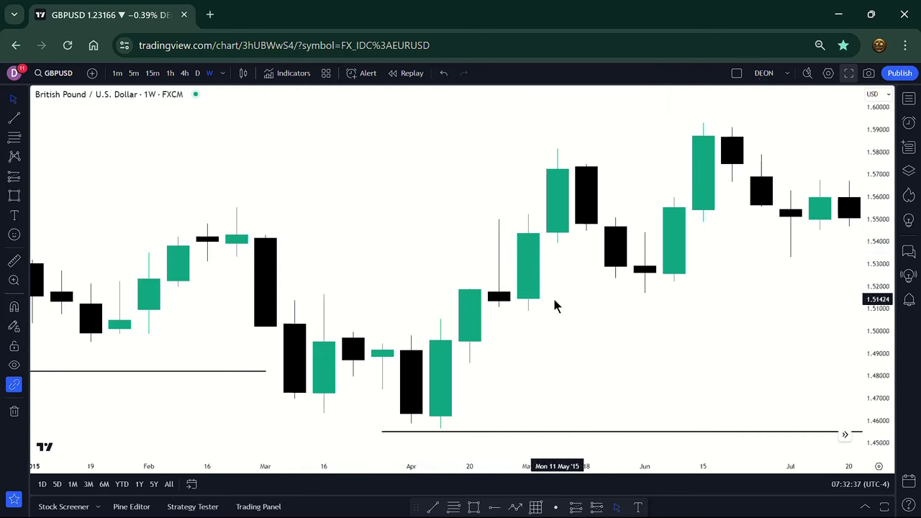
left_click_drag(553, 306, 538, 301)
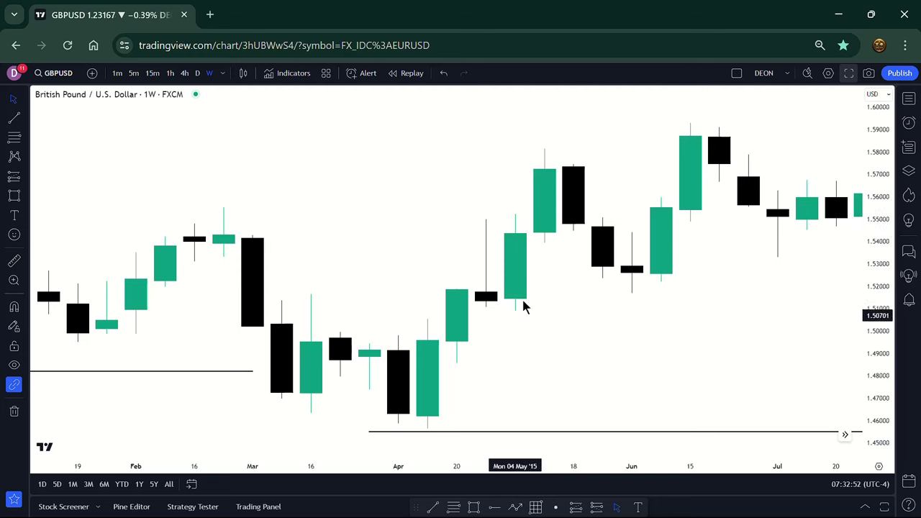
left_click(473, 508)
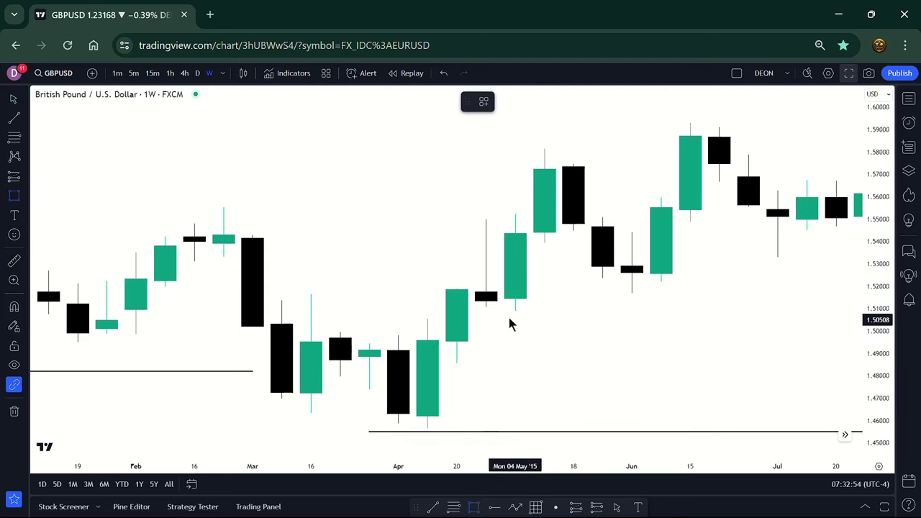
left_click(515, 309)
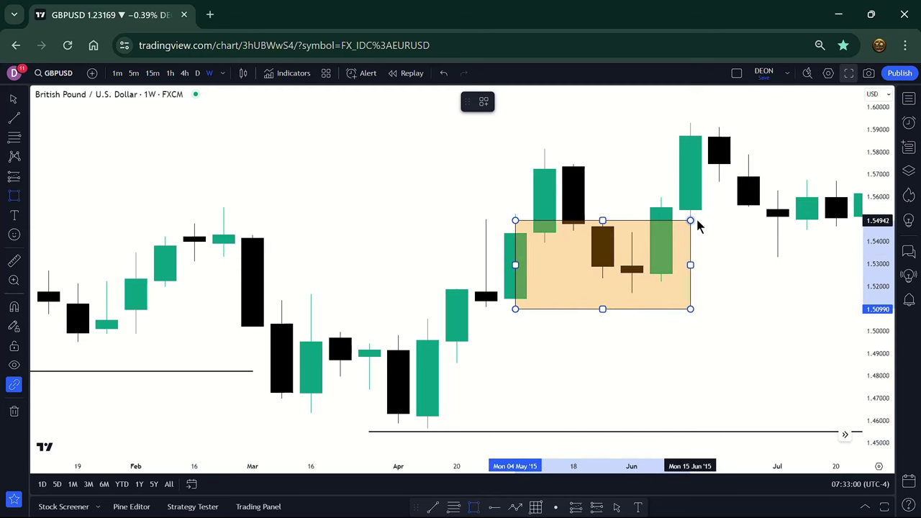
left_click(700, 220)
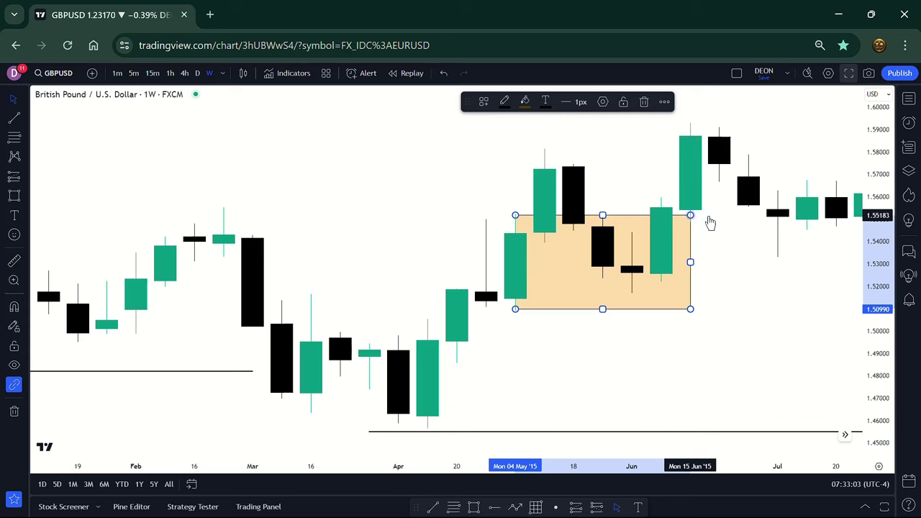
left_click(717, 225)
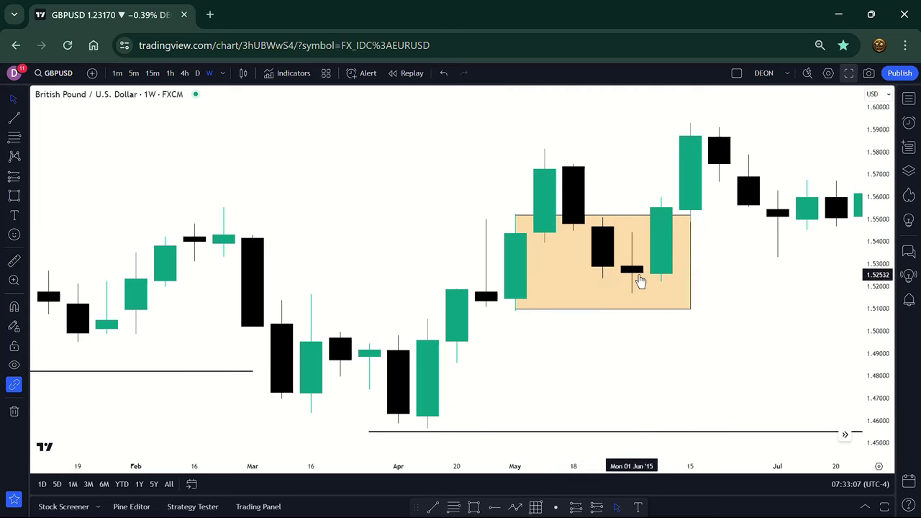
left_click(623, 213)
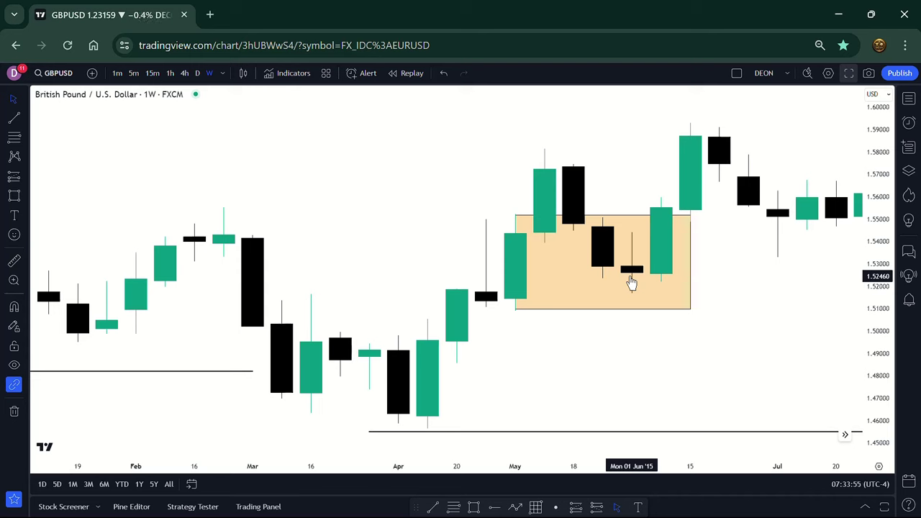
left_click(688, 264)
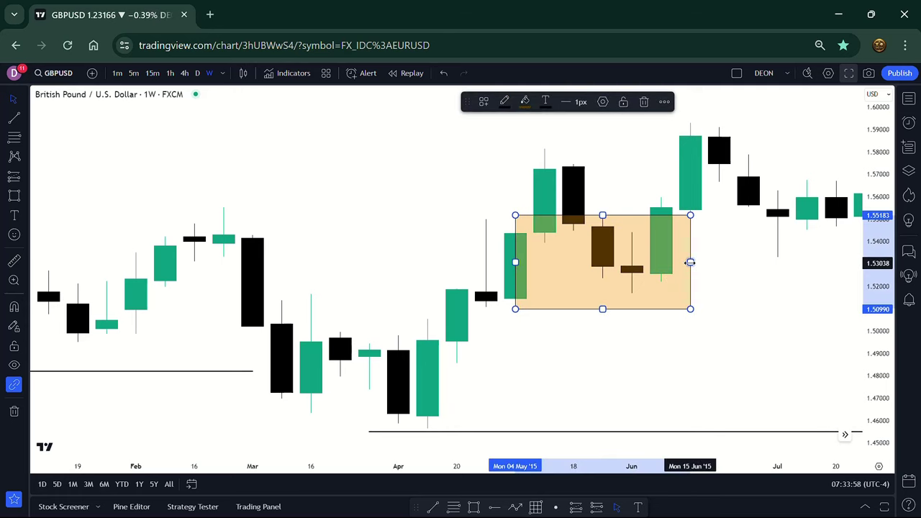
key("Delete")
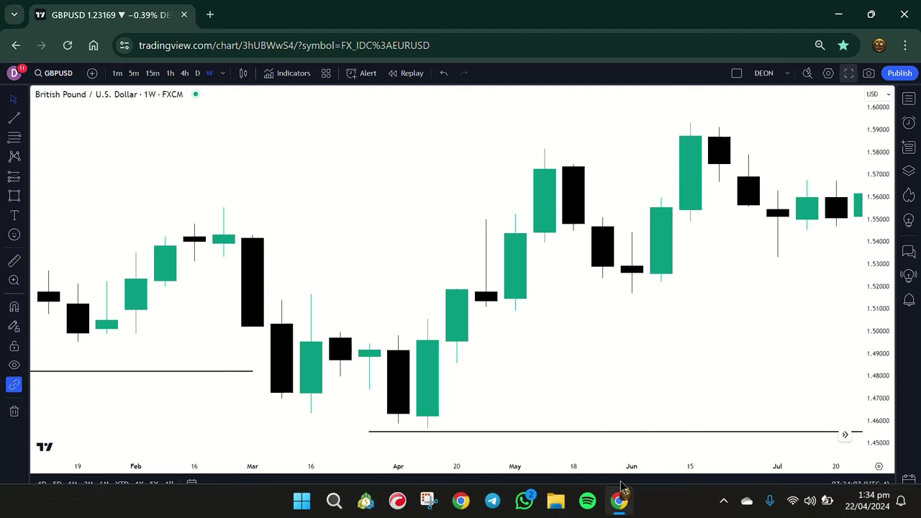
Draw an orange zone spanning the early-June 2015 candle's range, about 1.517–1.544, widened rightward
left_click(618, 507)
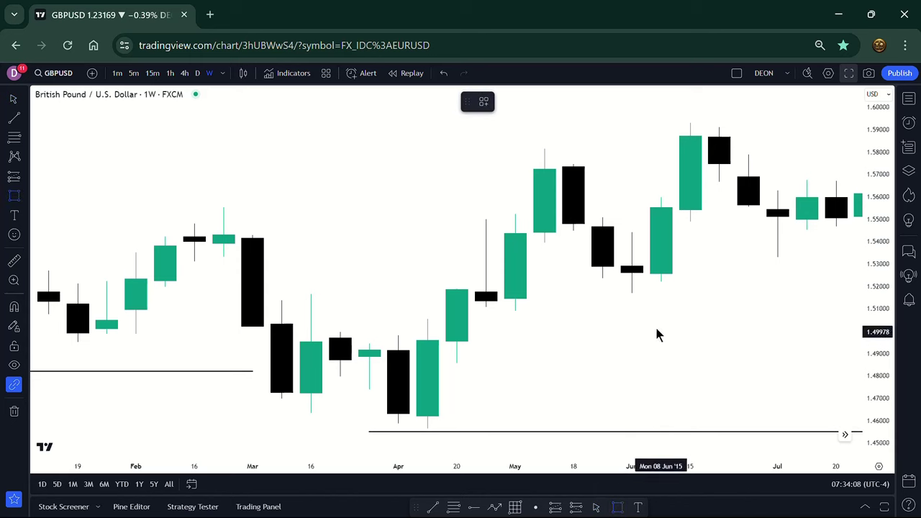
left_click(635, 234)
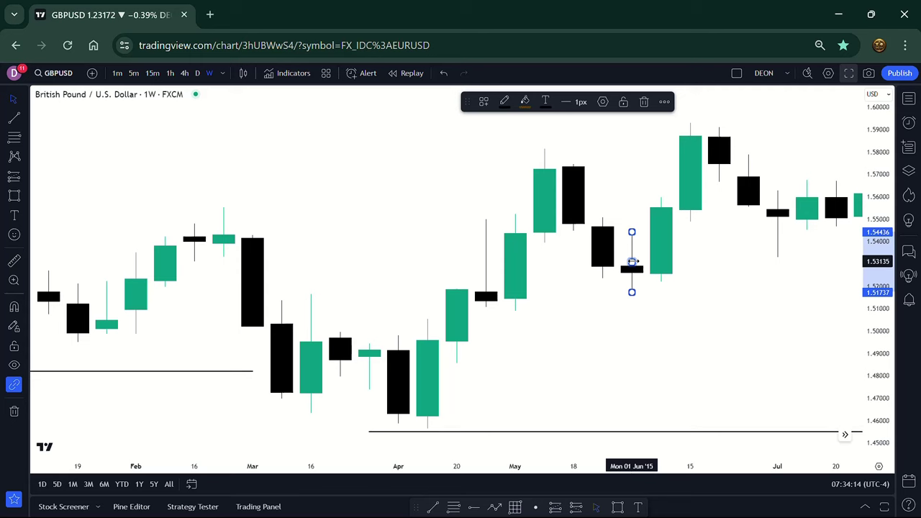
left_click_drag(634, 262, 827, 261)
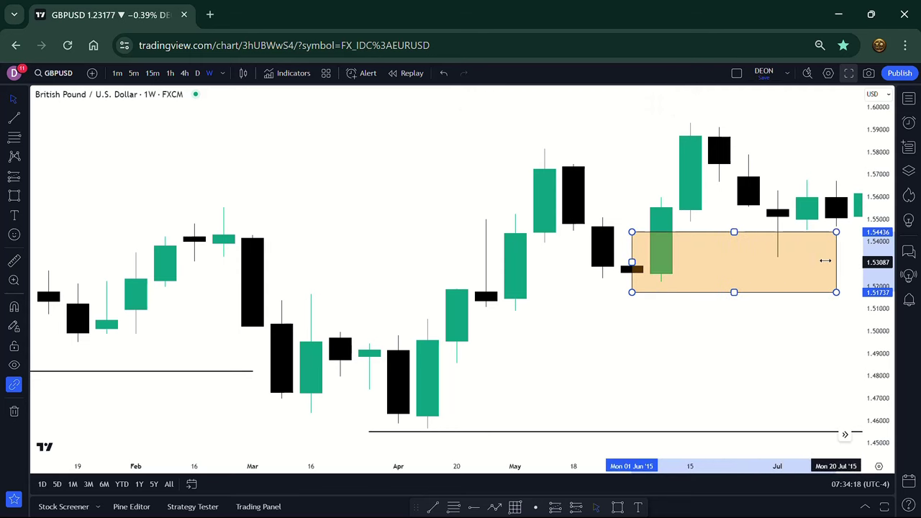
left_click(760, 322)
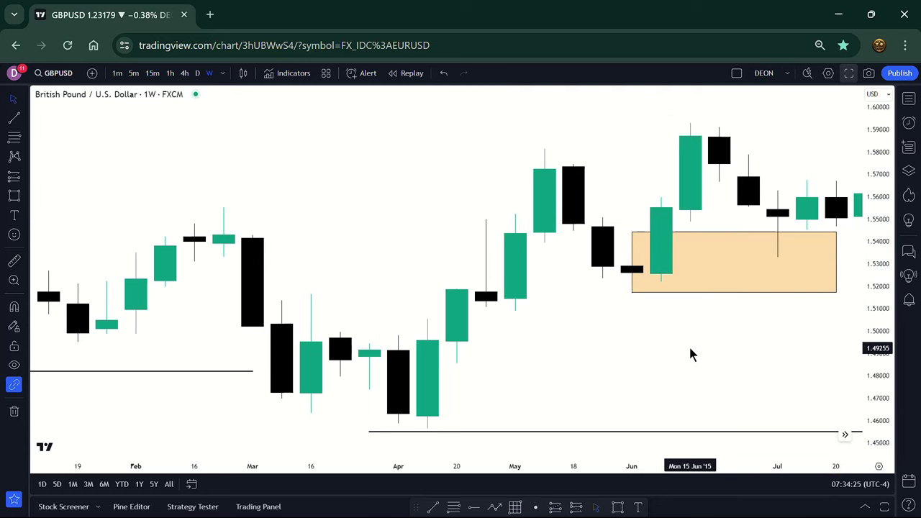
Stretch the zone's right edge further out to mid-August 2015
left_click_drag(691, 355, 411, 329)
left_click(575, 263)
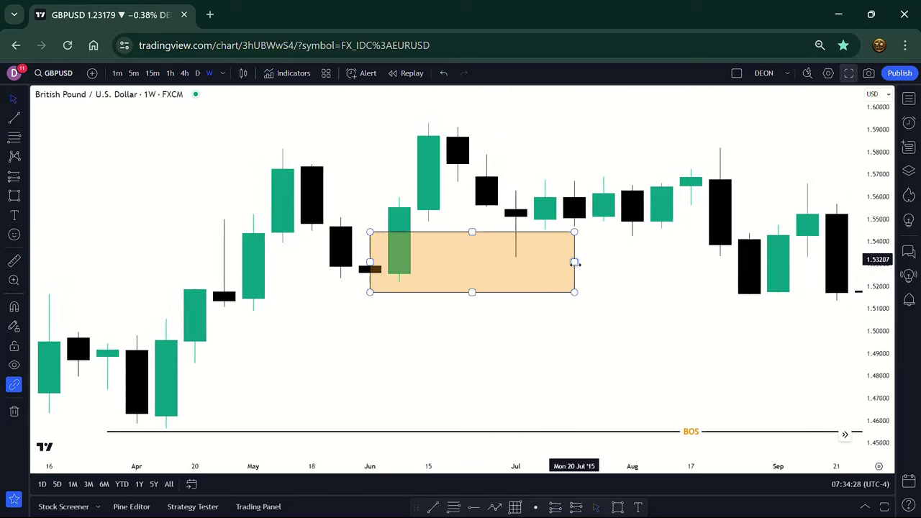
left_click_drag(575, 264, 681, 261)
left_click(614, 328)
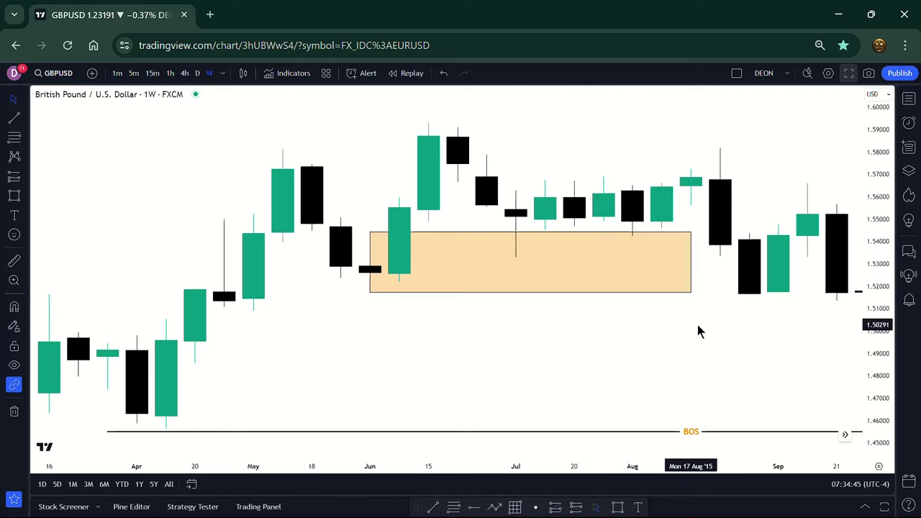
Delete the orange zone rectangle from the weekly chart
scroll(697, 331, "left", 10)
scroll(698, 331, "down", 5)
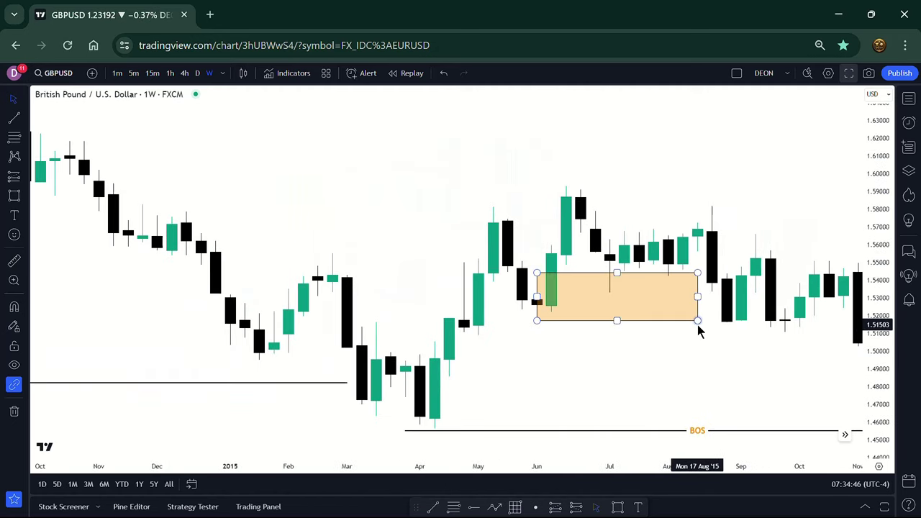
left_click(698, 330)
key("Delete")
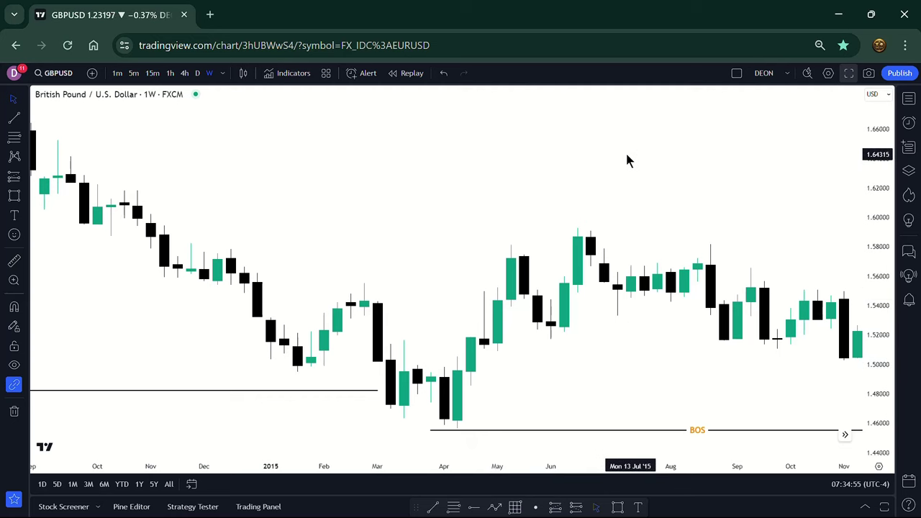
Frame late 2015 through mid-2016 so the decline and its two BOS lines show
scroll(626, 159, "down", 5)
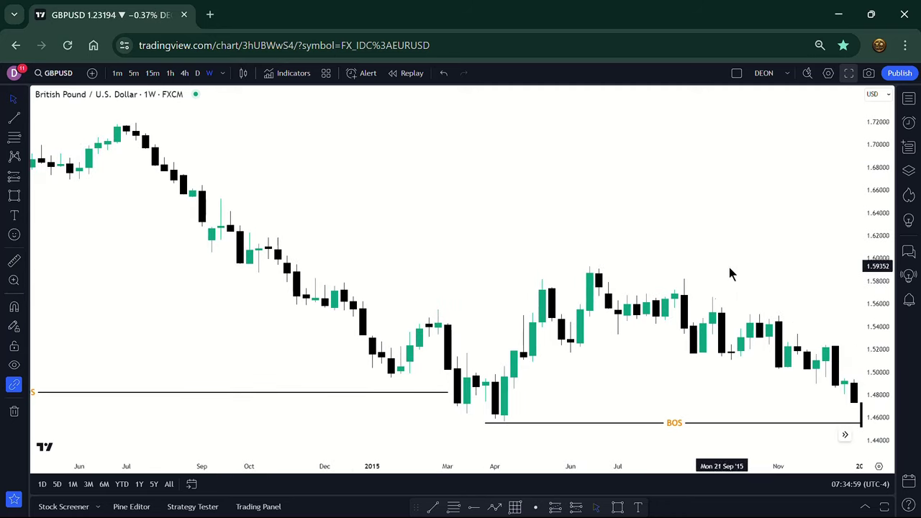
left_click_drag(755, 286, 440, 261)
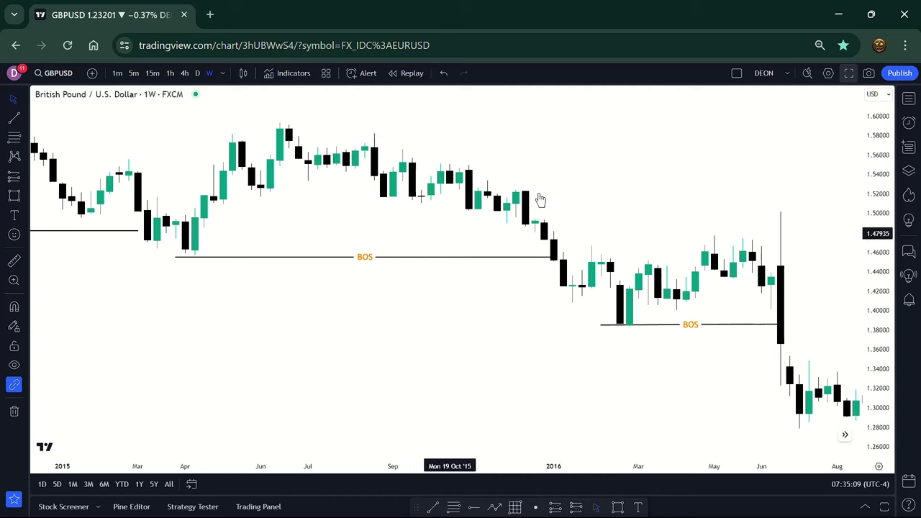
scroll(598, 206, "up", 2)
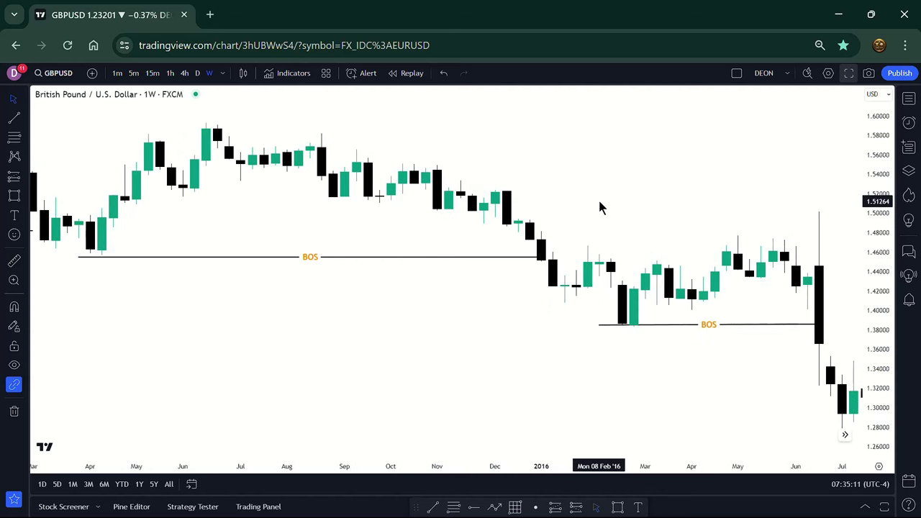
scroll(590, 201, "down", 3)
scroll(590, 202, "down", 1)
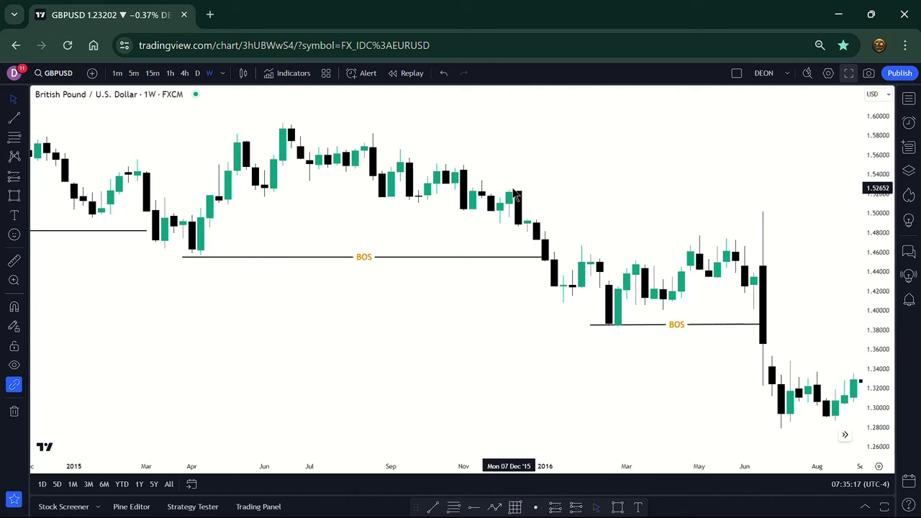
scroll(551, 201, "up", 4)
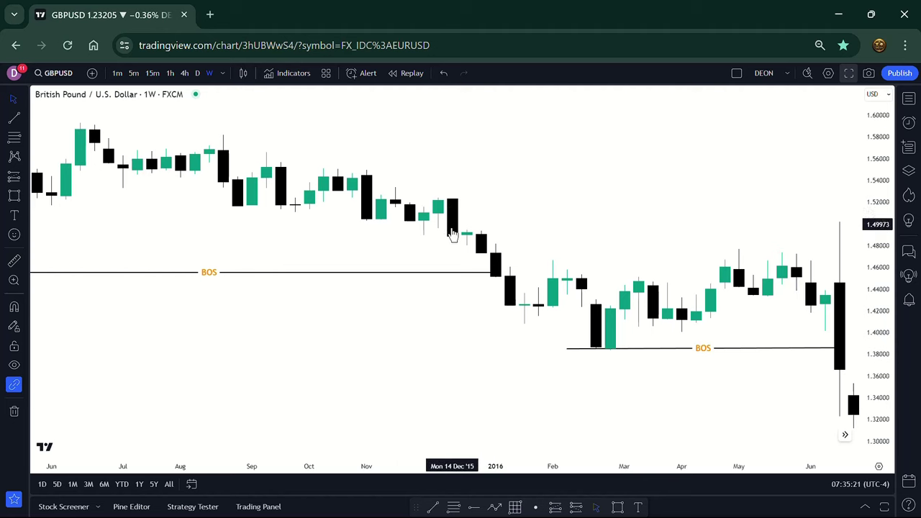
Draw an orange zone over the late-2015 candles and extend it right to late June 2016
left_click(618, 508)
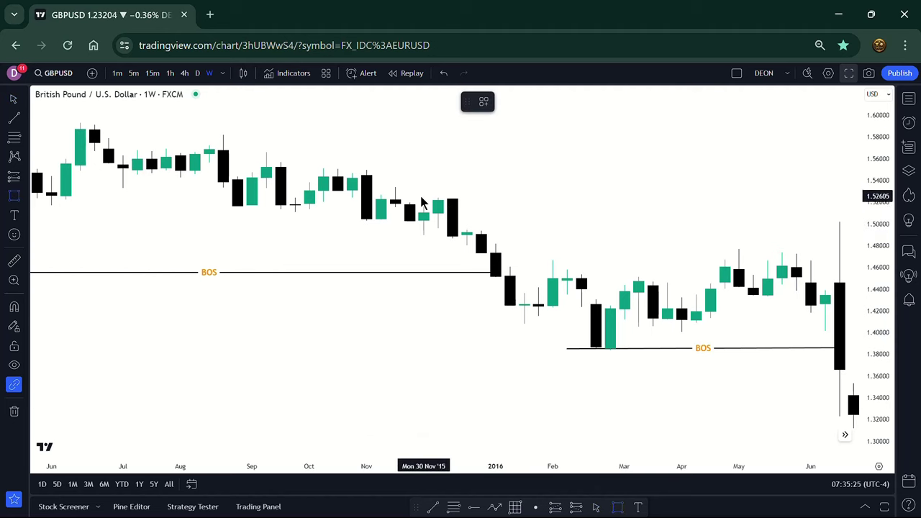
left_click_drag(423, 201, 596, 228)
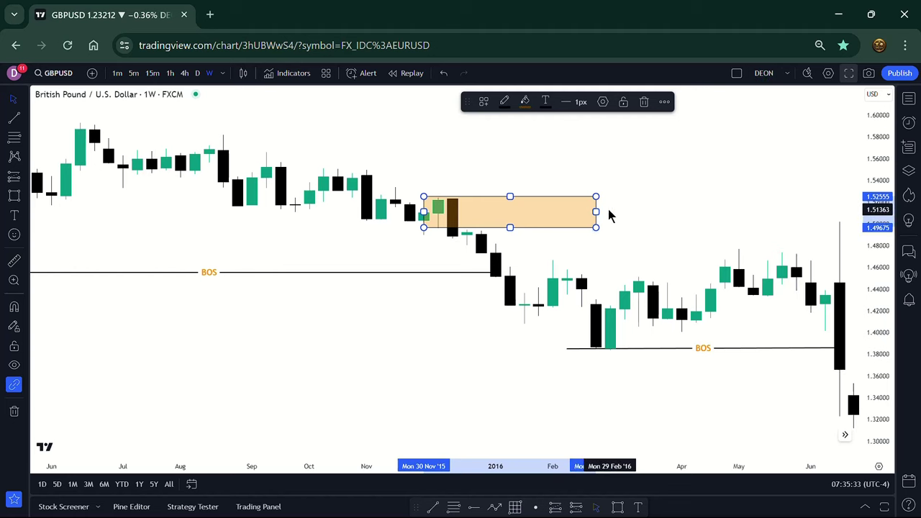
left_click_drag(596, 211, 854, 212)
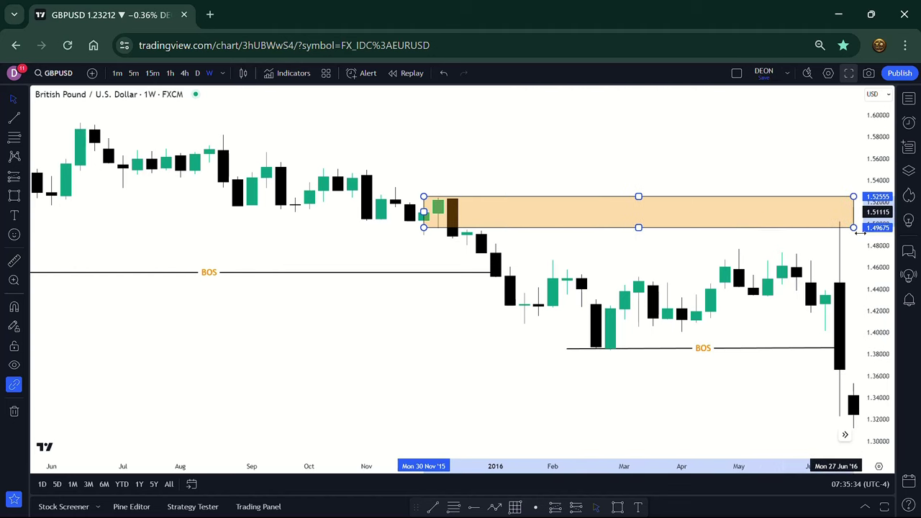
scroll(572, 149, "up", 3)
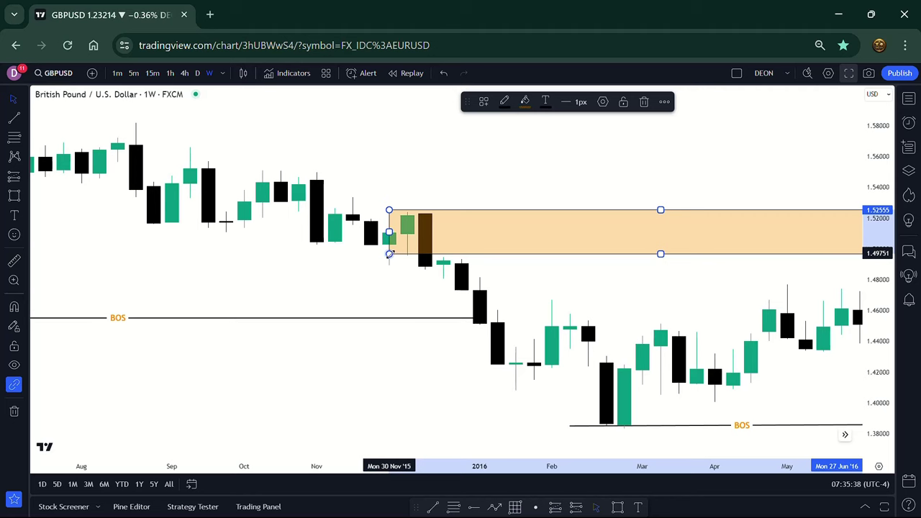
left_click_drag(390, 255, 390, 256)
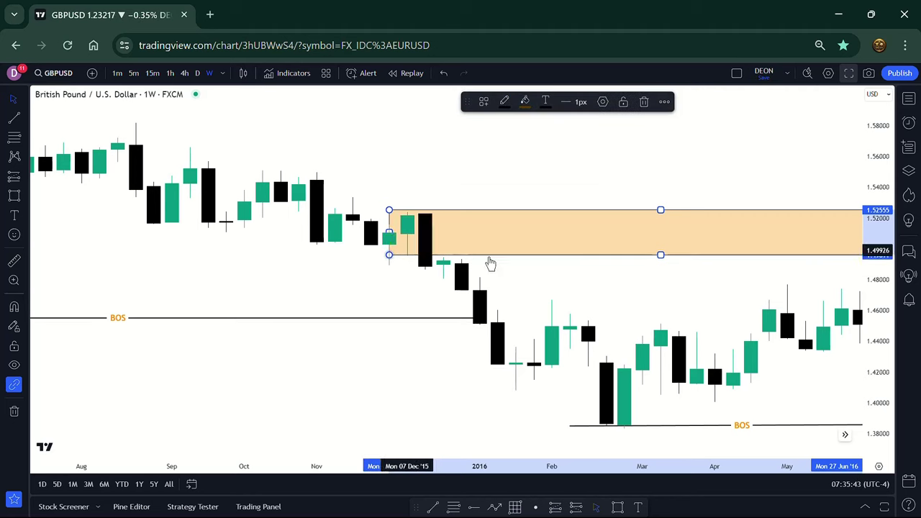
left_click(531, 285)
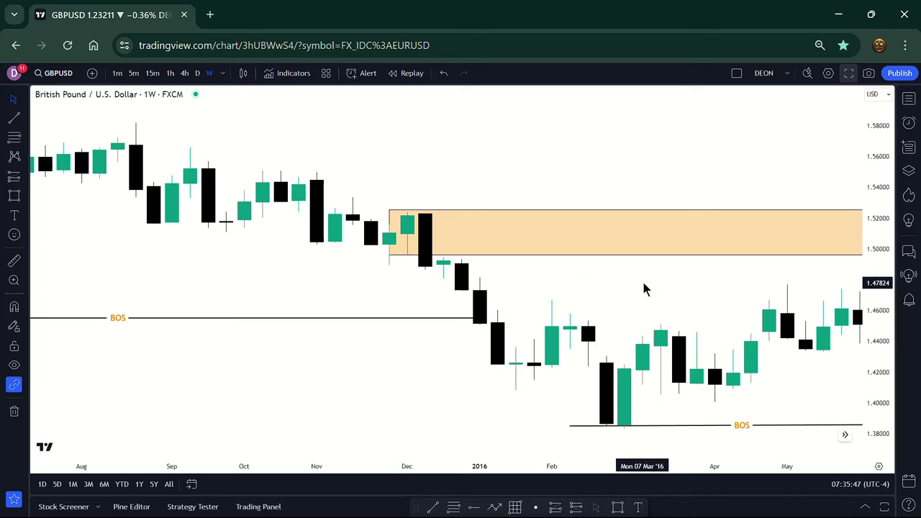
Move the zone's left edge to early December 2015, leaving it about 1.496–1.525
left_click(389, 232)
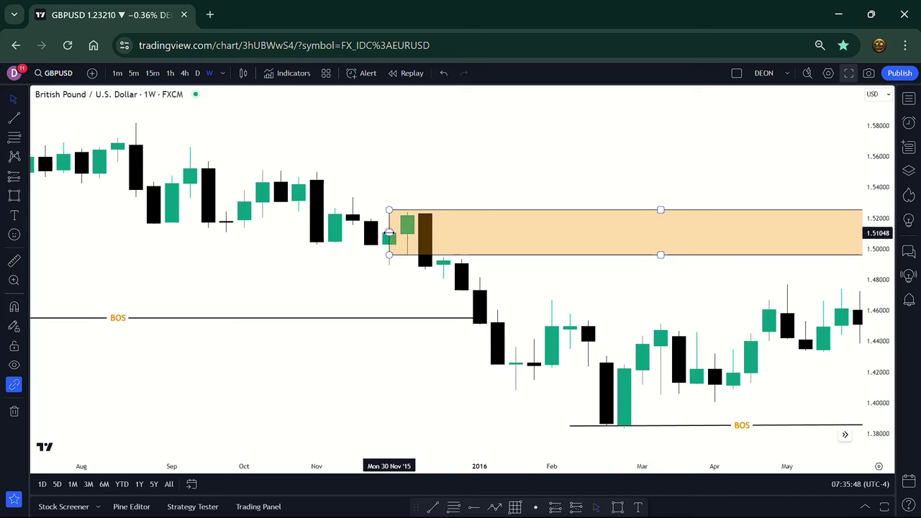
left_click_drag(389, 232, 407, 224)
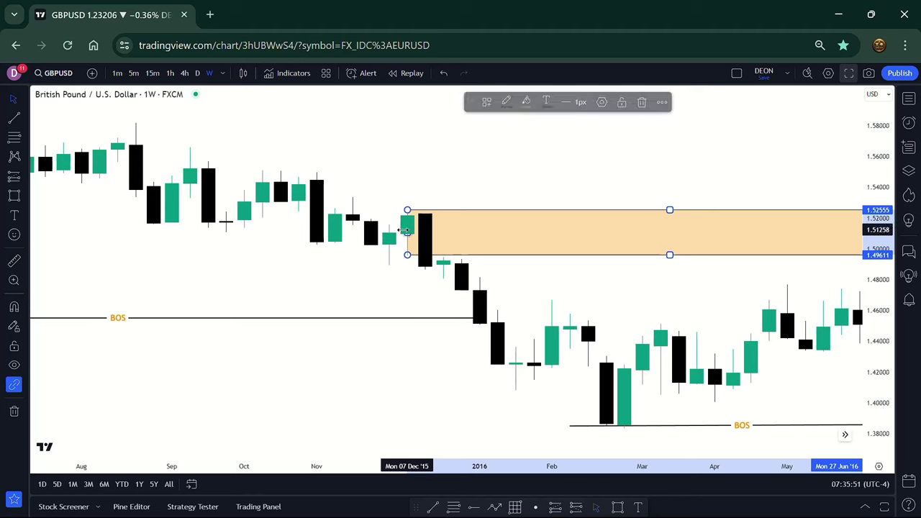
left_click(468, 189)
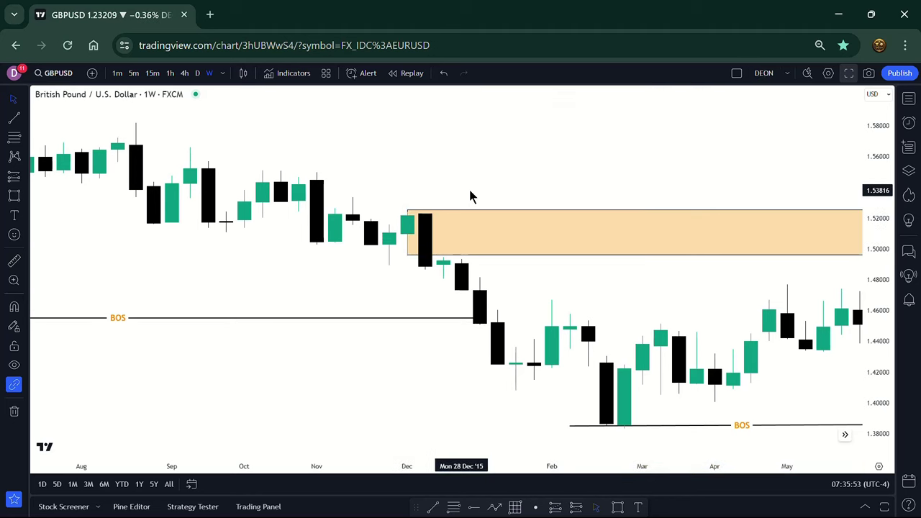
left_click_drag(555, 189, 374, 127)
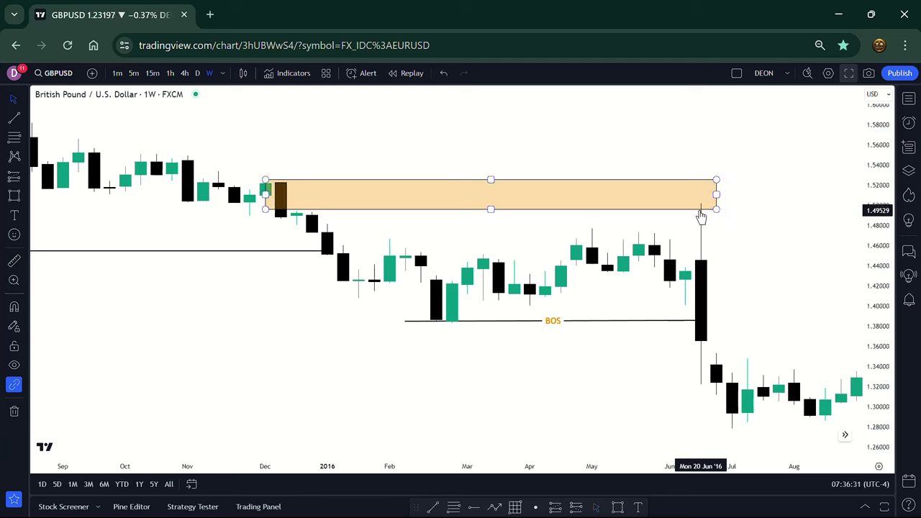
Select the orange zone and pan to the late-June 2016 wick reaching it near 1.50
left_click(701, 214)
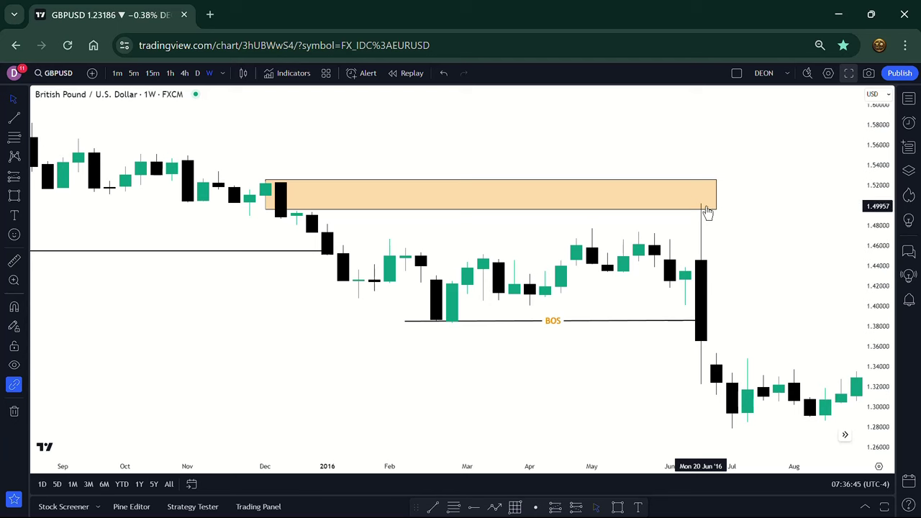
left_click_drag(722, 233, 662, 238)
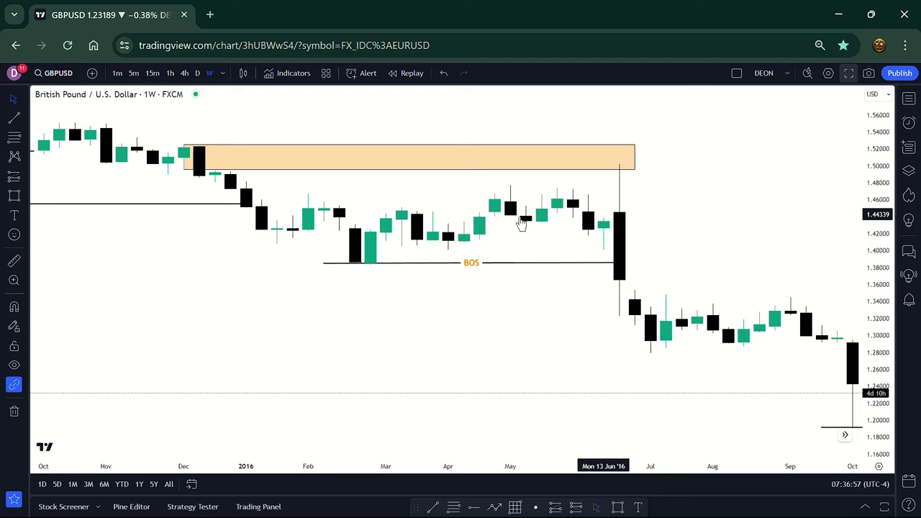
Zoom and pan to show the October 2016 low near 1.19 and the climb to 1.44 by 2018
scroll(459, 223, "up", 2)
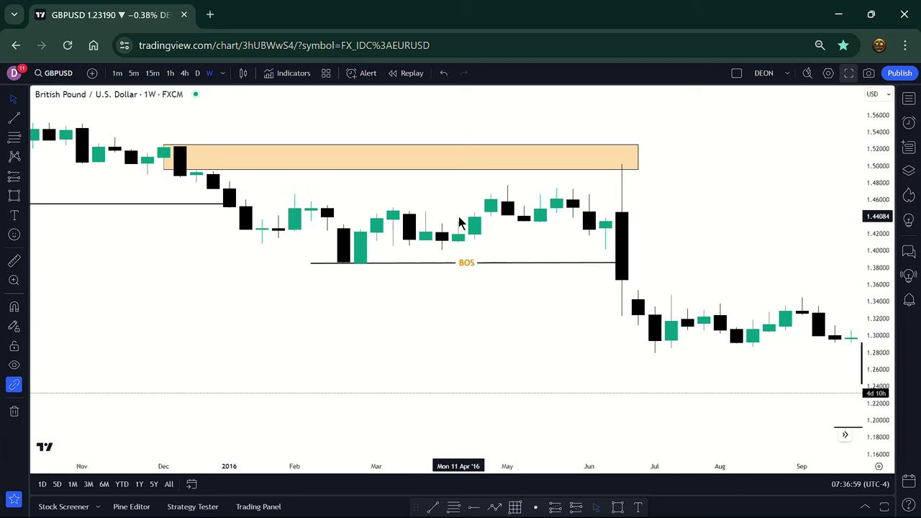
scroll(420, 199, "up", 4)
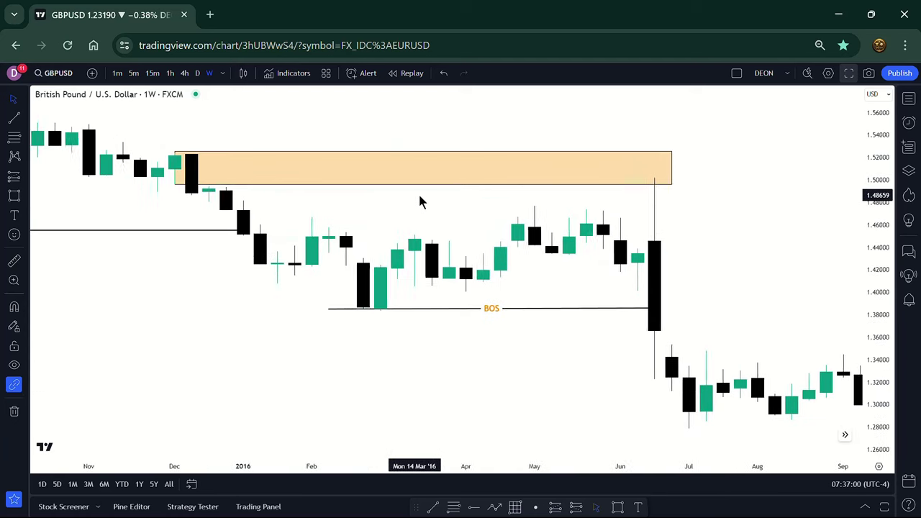
scroll(420, 201, "up", 2)
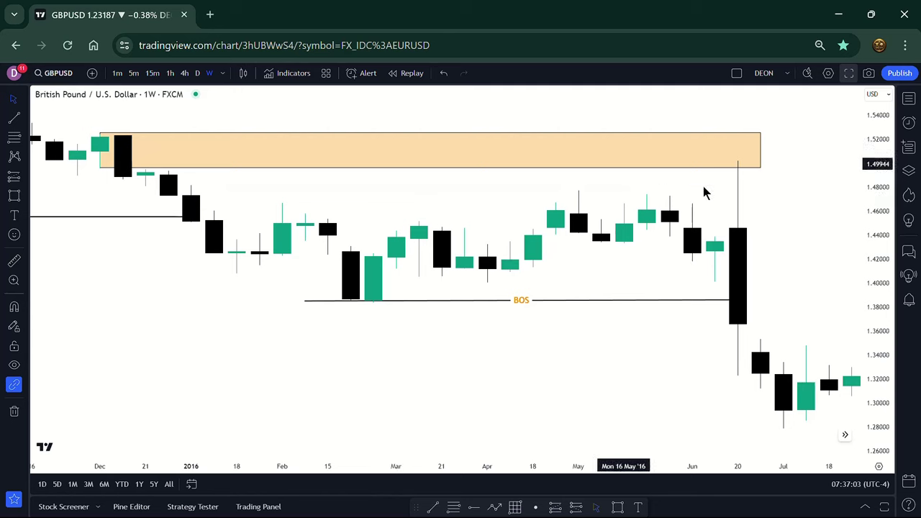
left_click_drag(796, 274, 452, 219)
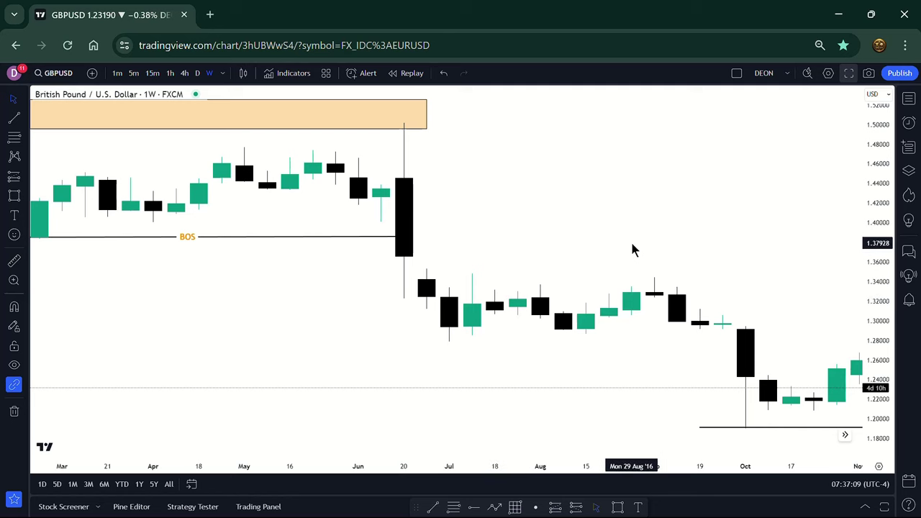
scroll(633, 250, "right", 5)
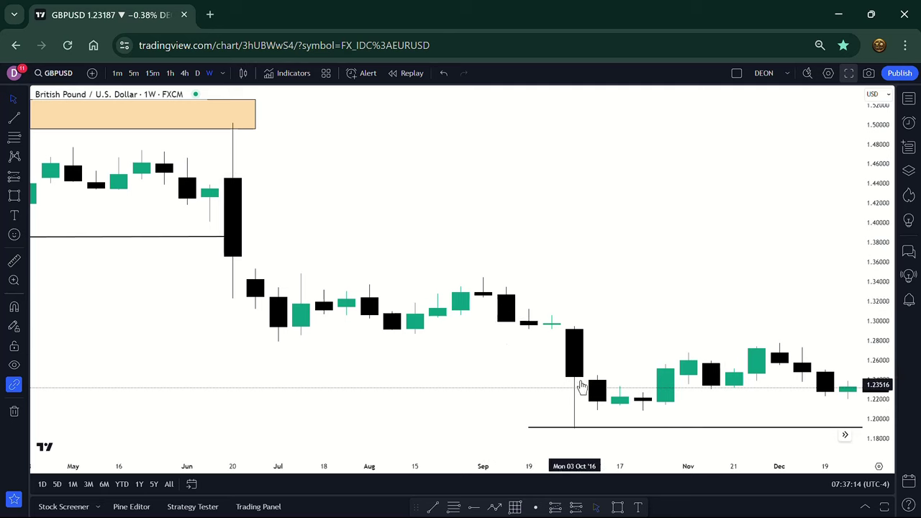
scroll(718, 293, "down", 3)
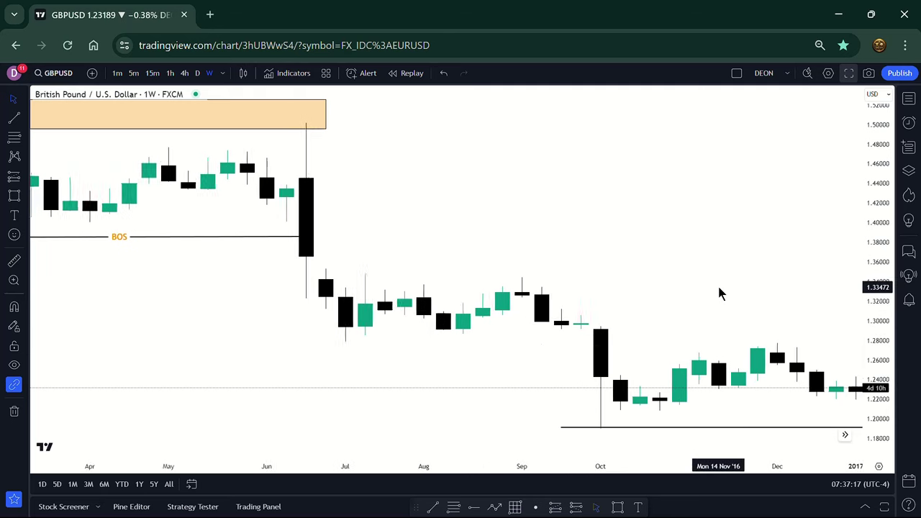
left_click_drag(713, 293, 414, 265)
scroll(414, 265, "down", 5)
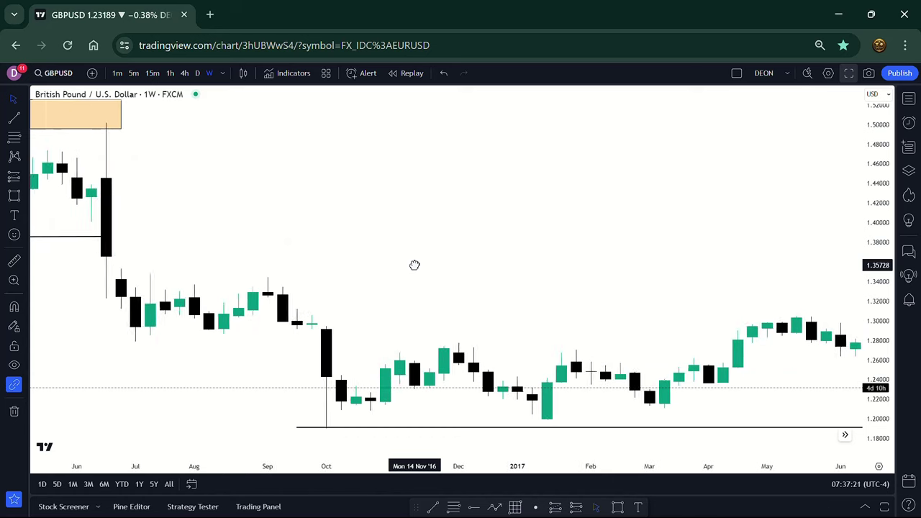
scroll(414, 265, "down", 5)
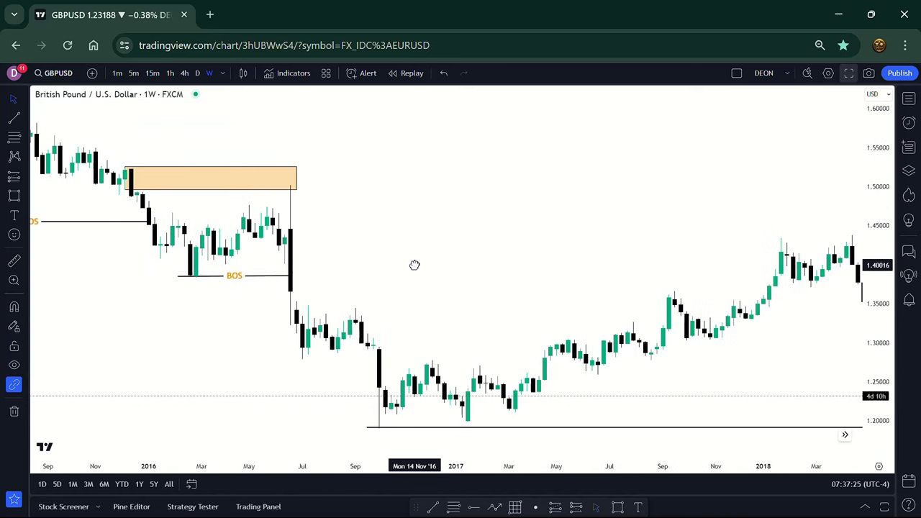
scroll(415, 265, "down", 3)
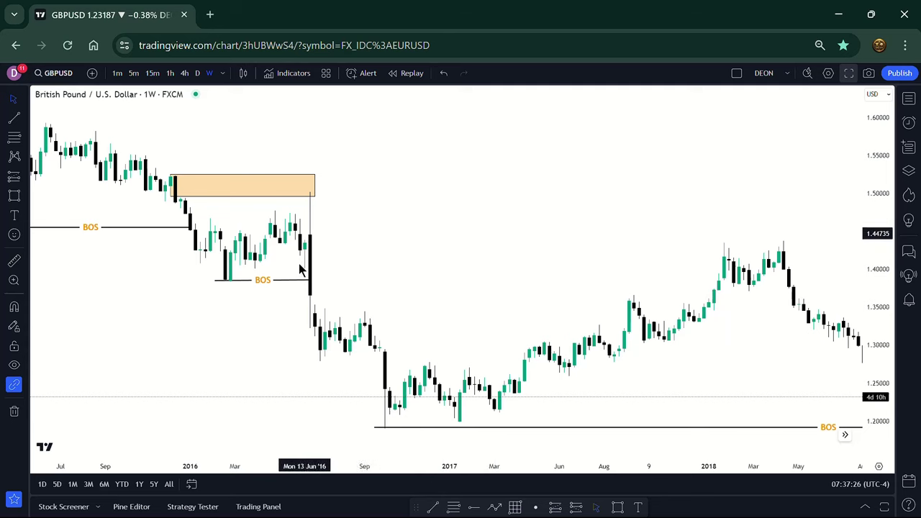
Draw an orange zone, about 1.400–1.438, on the June 2016 candle and extend it to the early-2018 peak
left_click(617, 508)
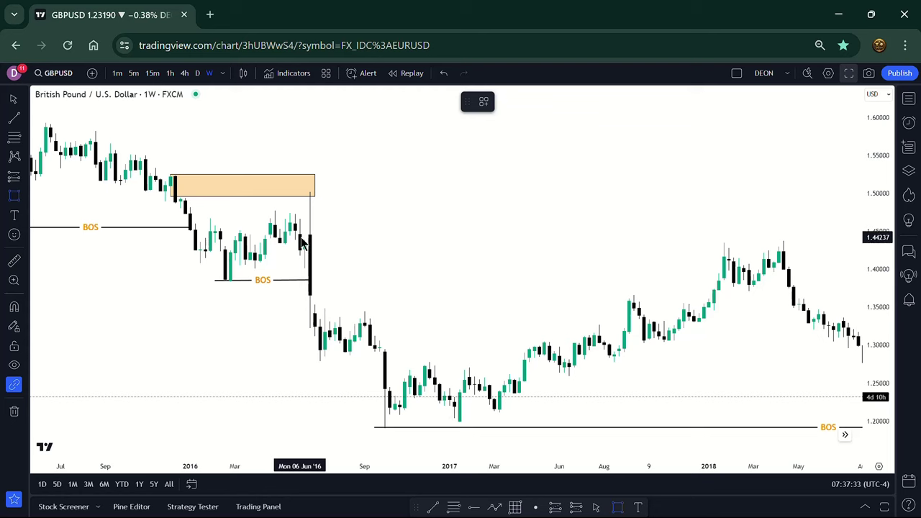
mouse_move(300, 239)
left_mouse_down()
mouse_move(366, 279)
mouse_move(368, 270)
left_mouse_up()
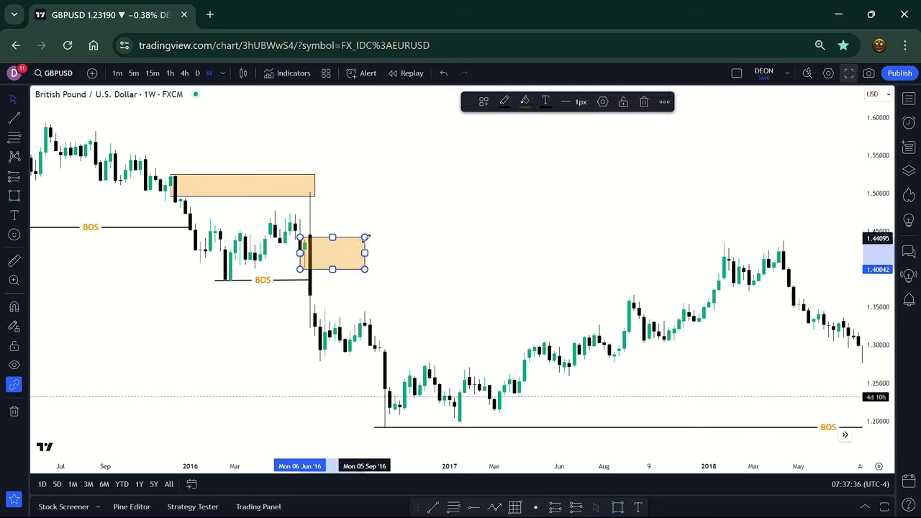
left_click_drag(365, 238, 808, 255)
left_click(668, 215)
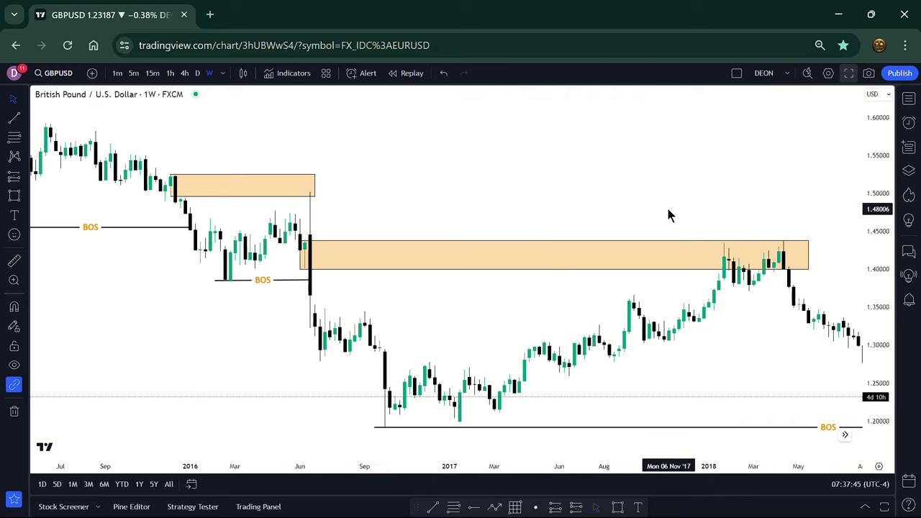
left_click_drag(660, 207, 382, 194)
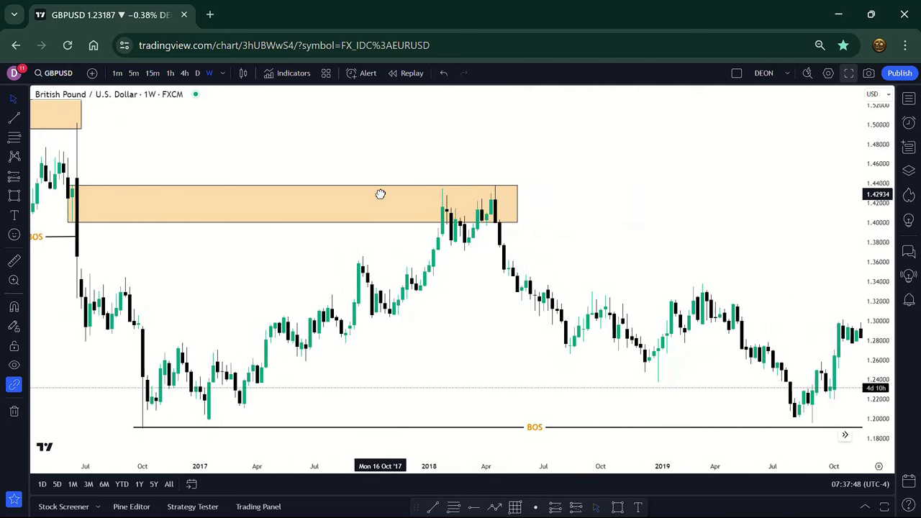
Re-zoom on the drop from the 2018 peak to the 1.19 BOS line and choose the Rectangle tool
scroll(381, 194, "down", 1)
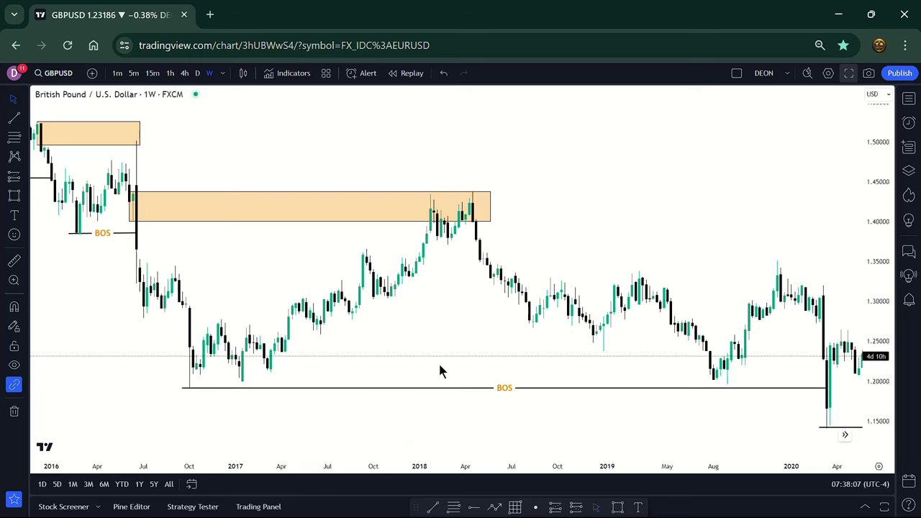
scroll(401, 343, "up", 5)
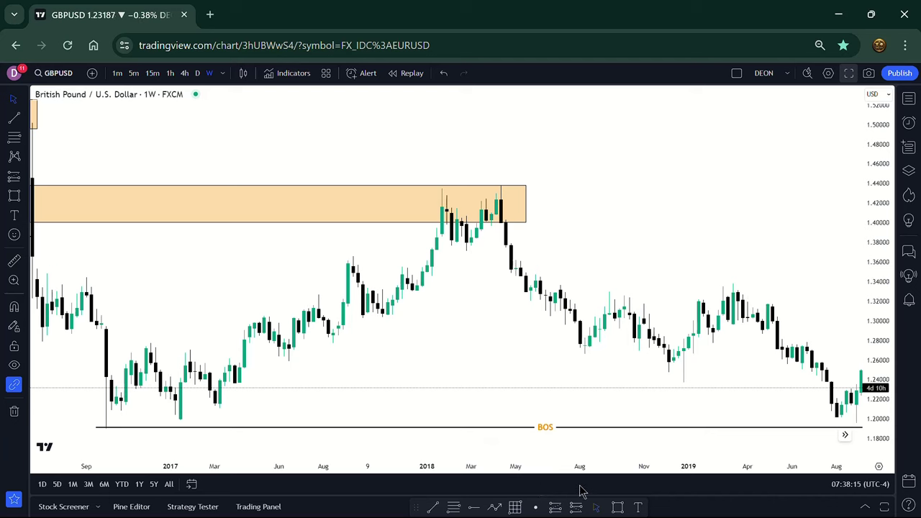
left_click(616, 507)
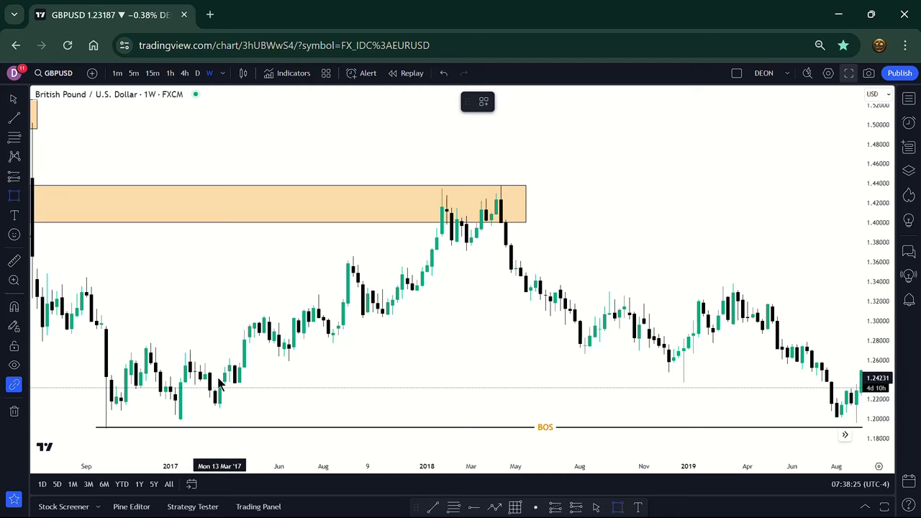
Mark small orange zones at the March 2017 lows (about 1.21–1.24) and just above (about 1.26–1.28)
mouse_move(220, 383)
left_mouse_down()
mouse_move(232, 383)
mouse_move(261, 411)
left_mouse_up()
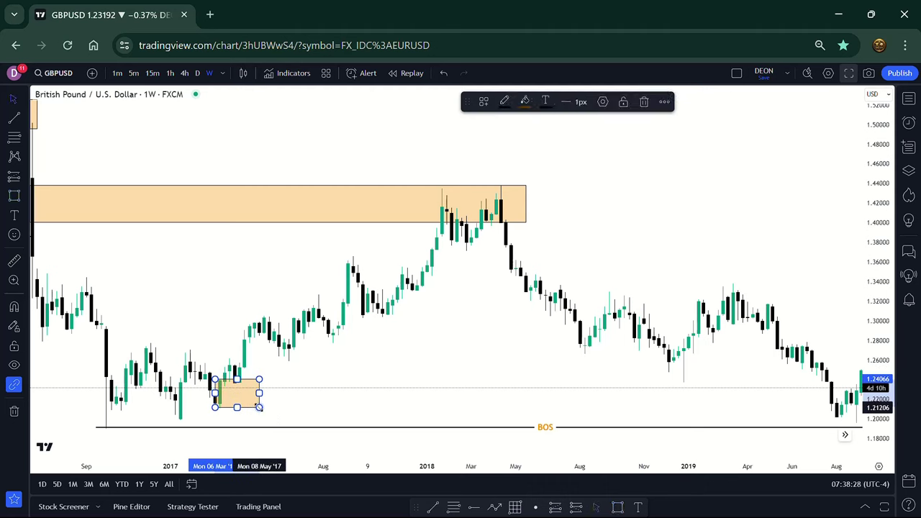
left_click(281, 410)
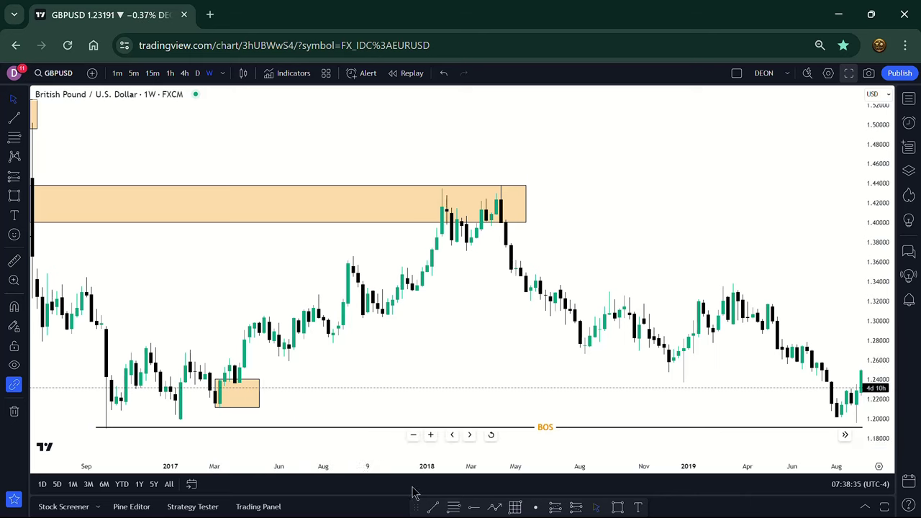
left_click(617, 508)
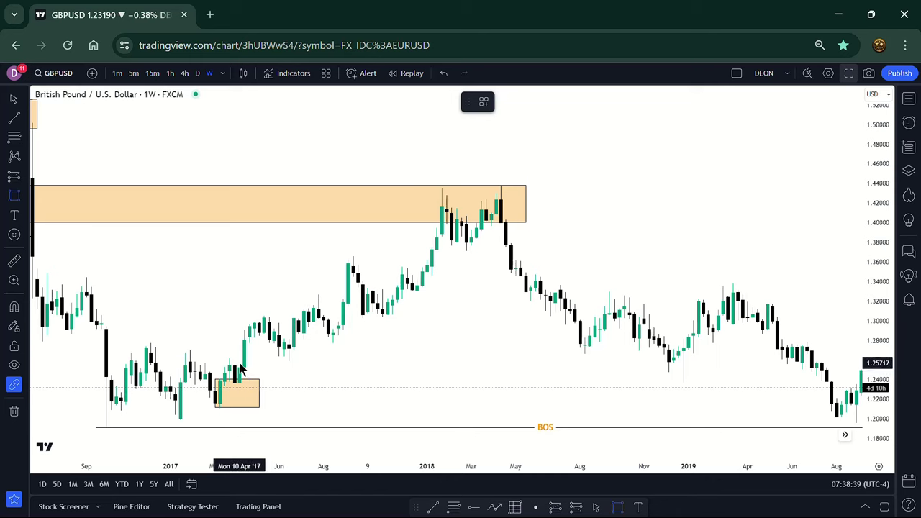
mouse_move(239, 363)
left_mouse_down()
mouse_move(265, 346)
mouse_move(311, 353)
left_mouse_up()
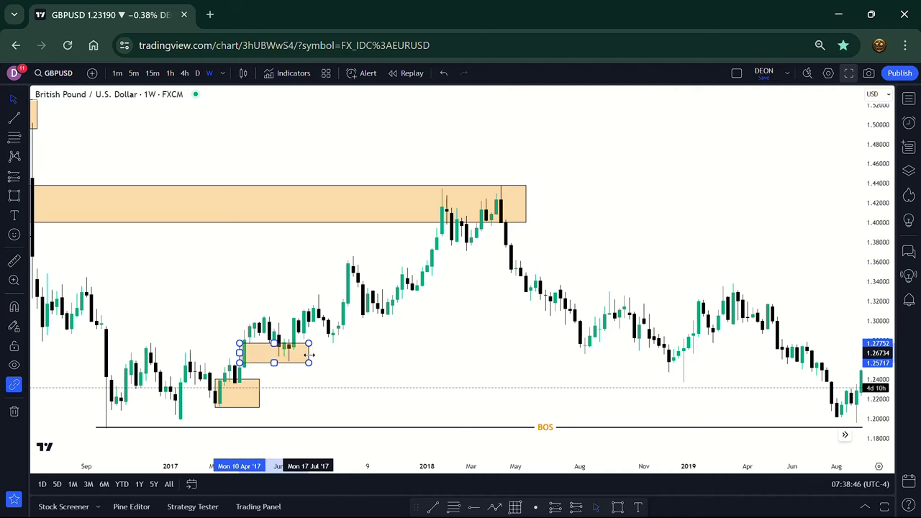
left_click_drag(307, 354, 273, 351)
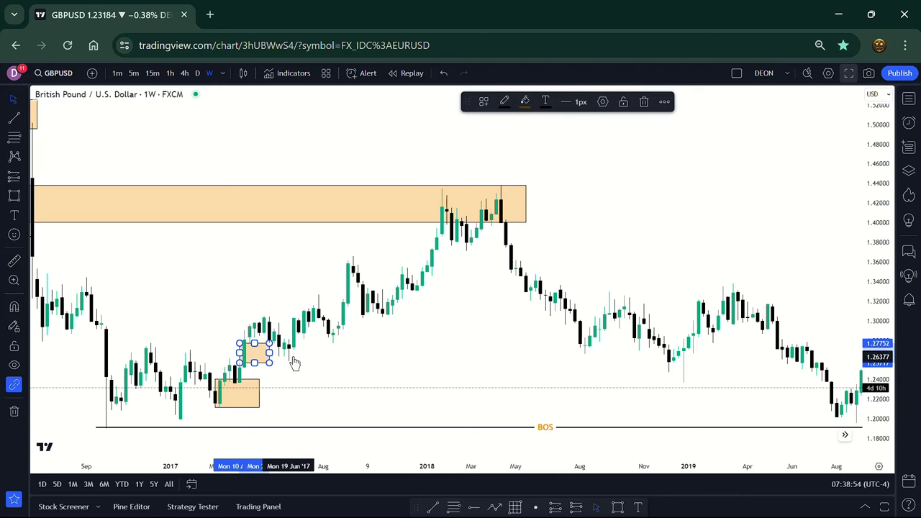
Draw a third zone over the mid-2017 pullback candles, then delete it
left_click(618, 508)
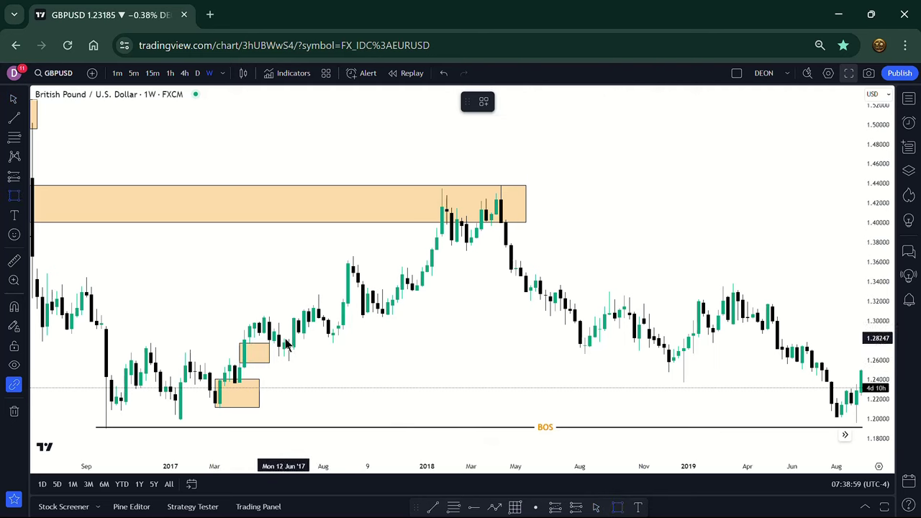
left_click_drag(284, 338, 328, 361)
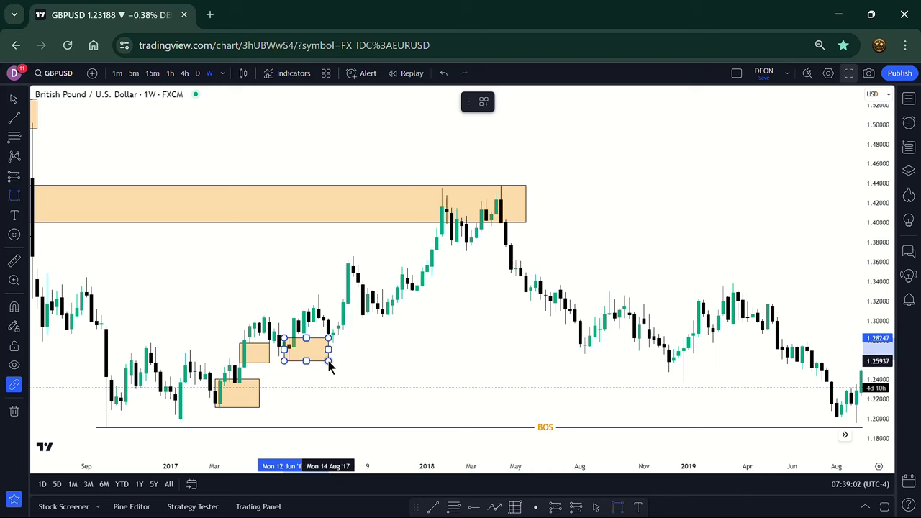
left_click_drag(353, 351, 354, 349)
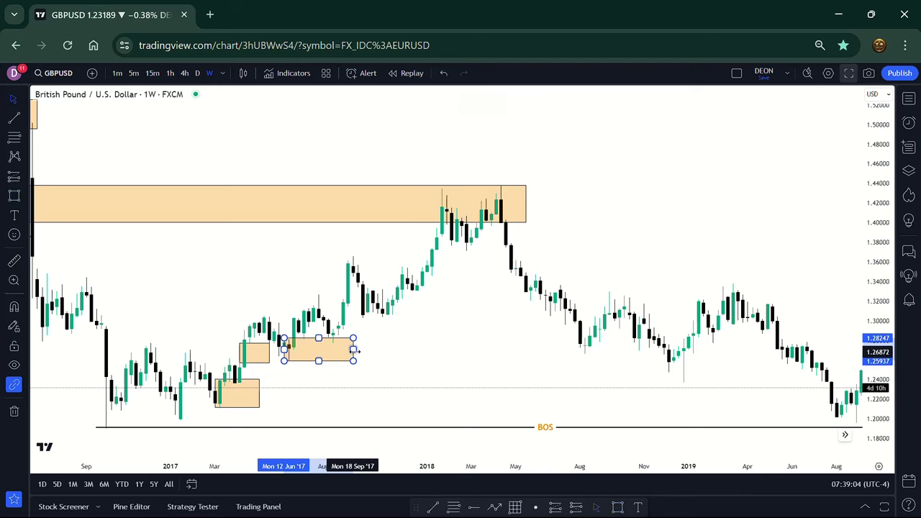
left_click(402, 360)
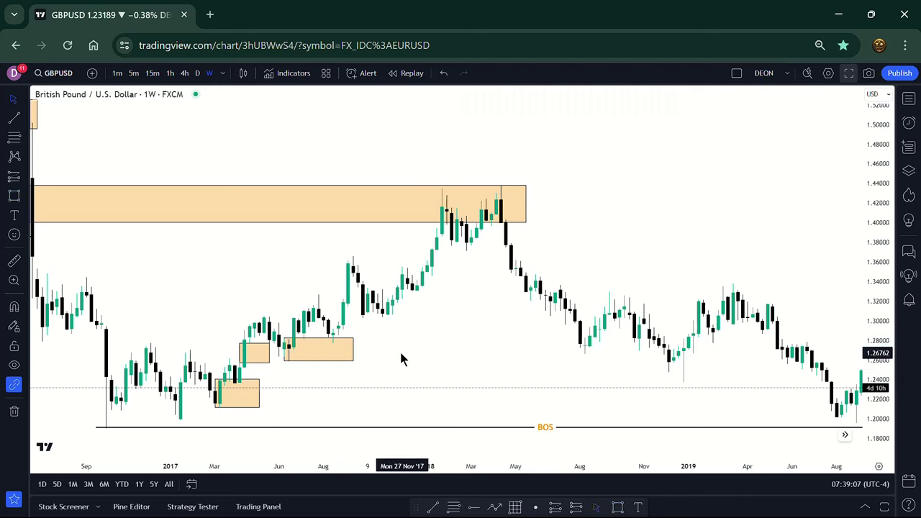
left_click(354, 351)
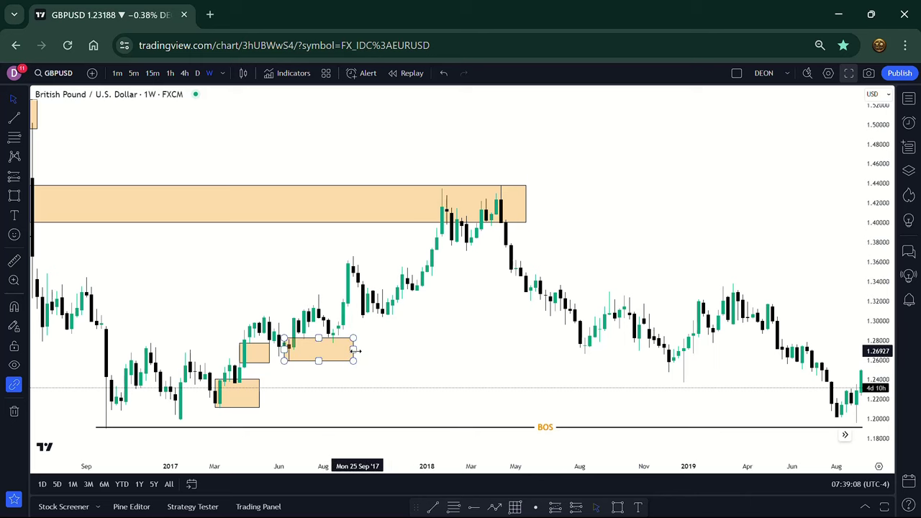
key("Delete")
Draw a small orange zone at the August–September 2017 dip, around 1.28–1.29
scroll(355, 352, "up", 3)
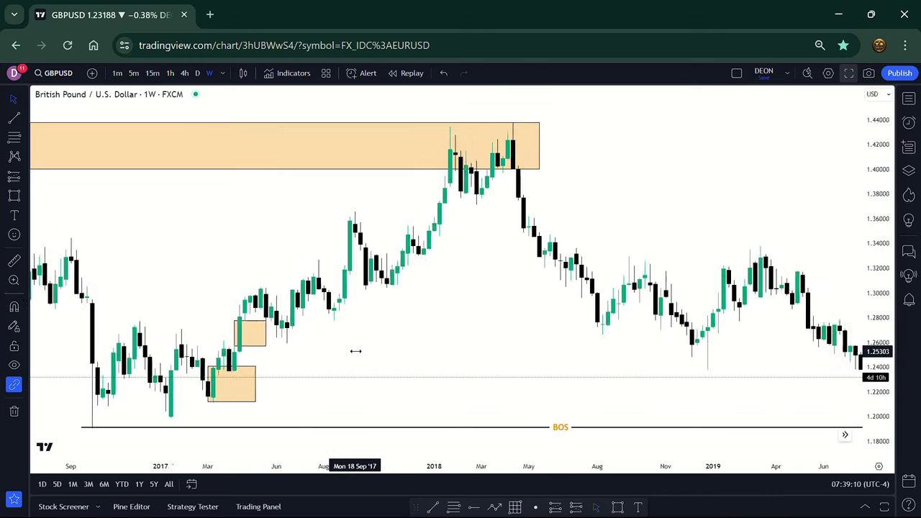
scroll(355, 351, "up", 2)
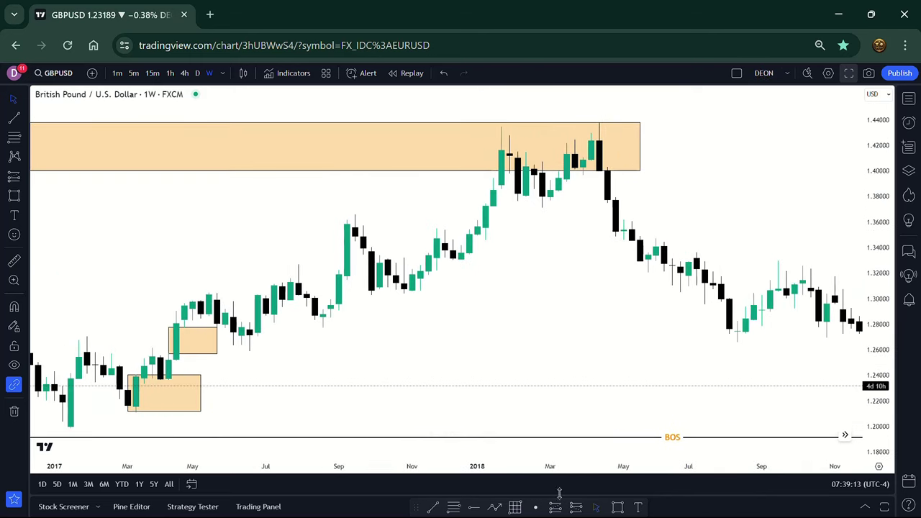
left_click(618, 508)
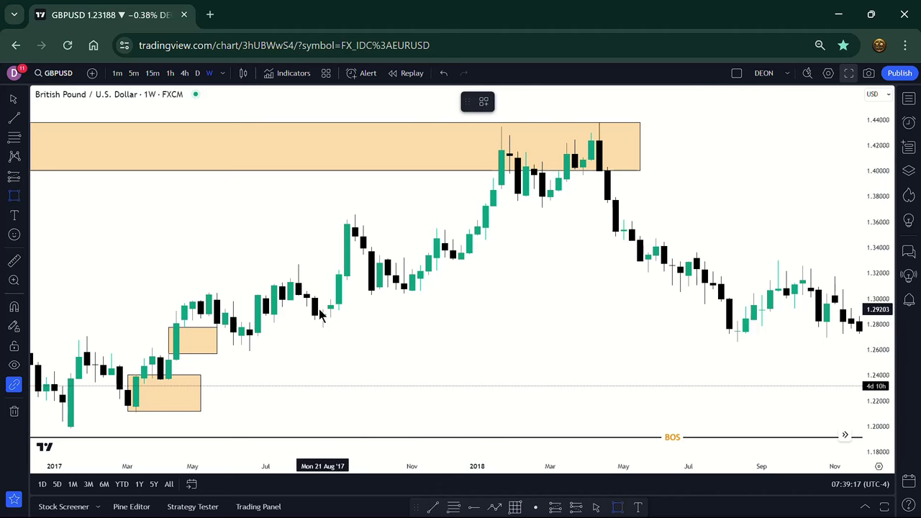
left_click_drag(338, 323, 399, 329)
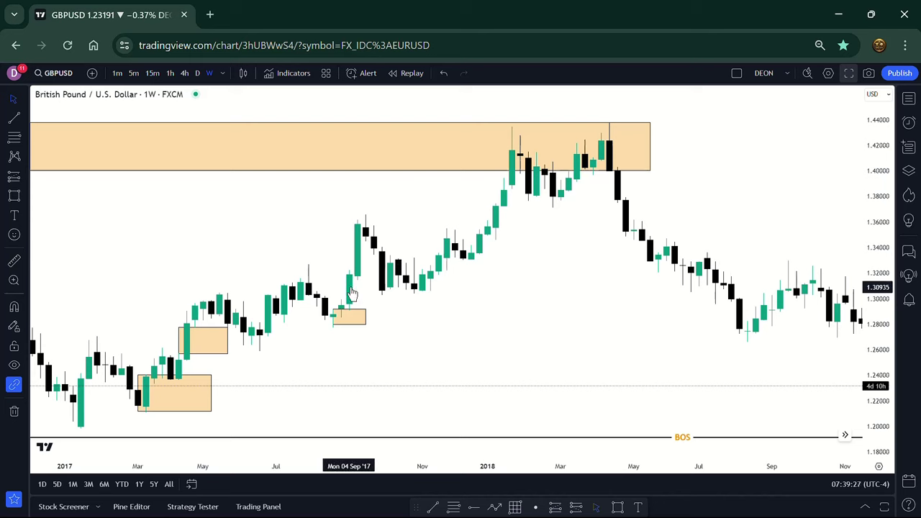
Draw and adjust an orange zone over the late-2017 consolidation, about 1.30–1.31 through December
left_click(617, 508)
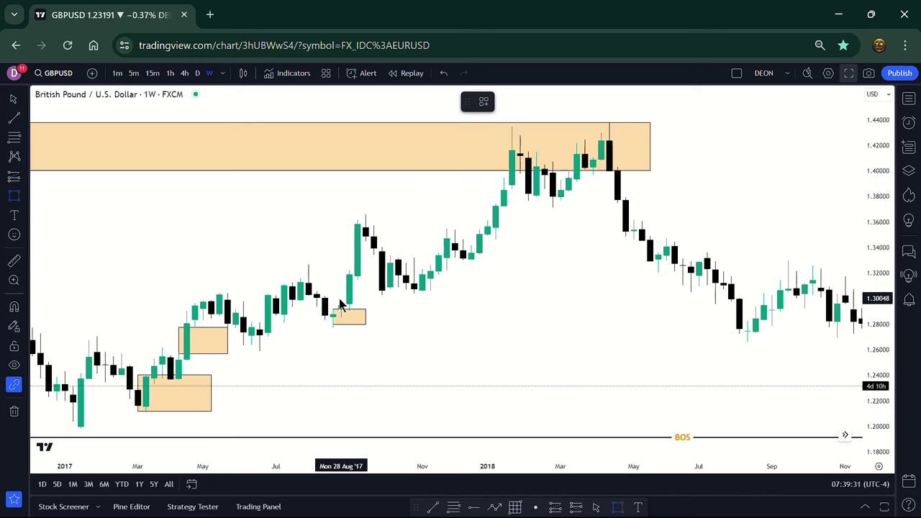
mouse_move(340, 291)
left_mouse_down()
mouse_move(439, 298)
mouse_move(463, 282)
left_mouse_up()
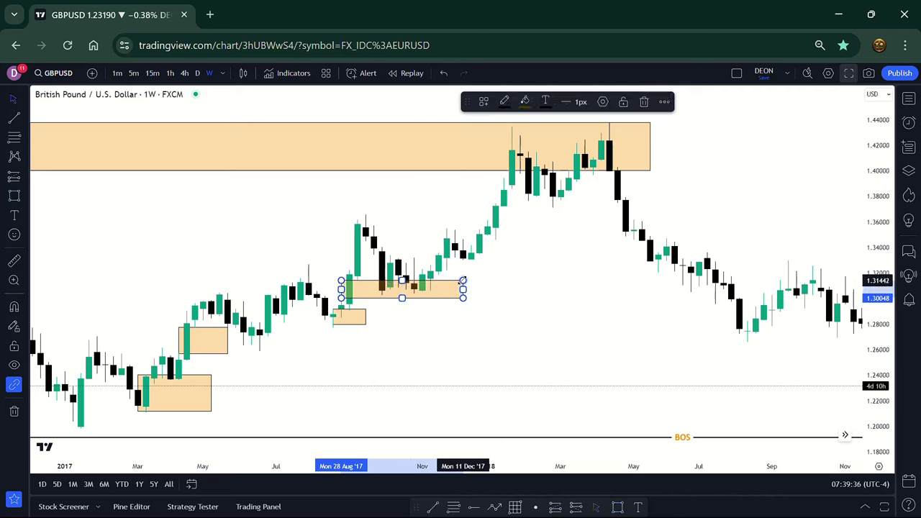
left_click(512, 285)
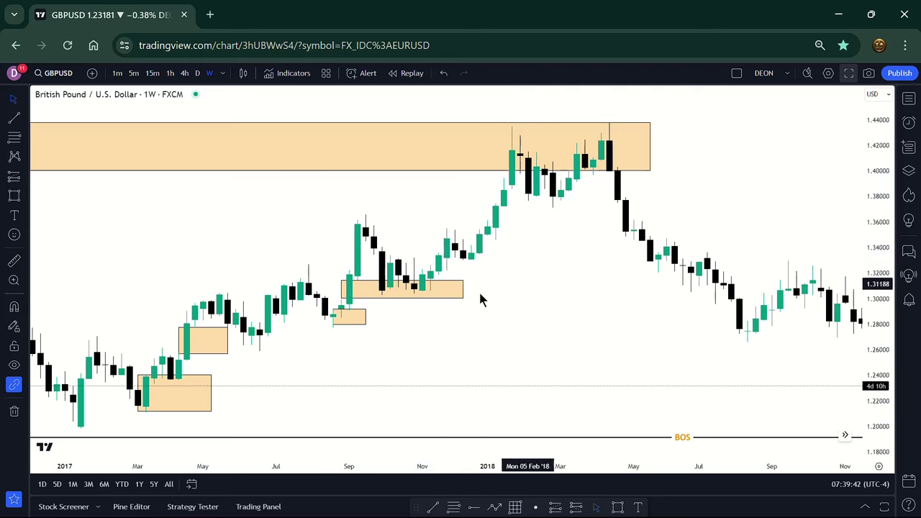
left_click(460, 288)
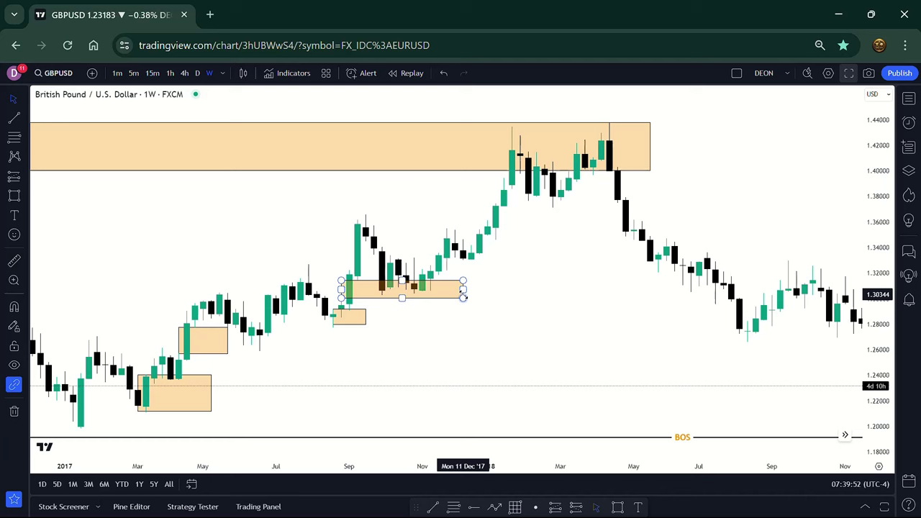
left_click(463, 297)
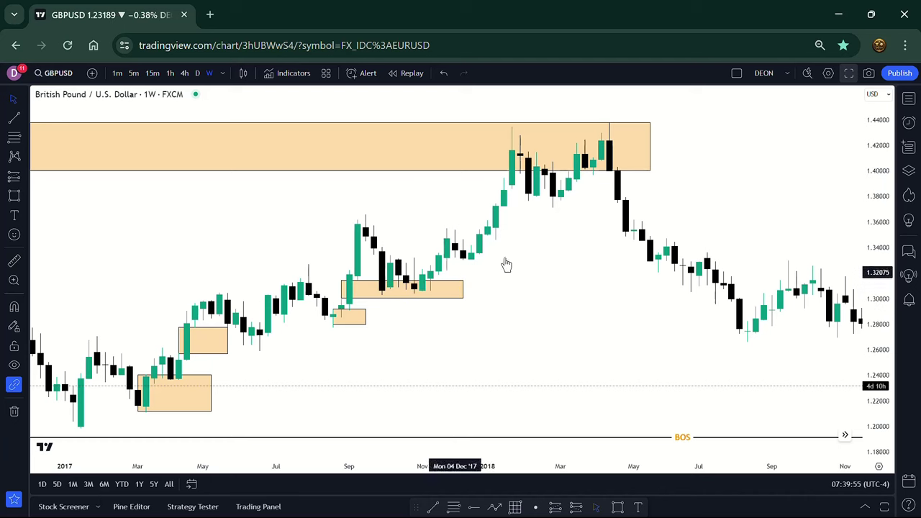
Show 15-minute candles zoomed out to the BOS levels, then change to the daily timeframe
left_click(152, 74)
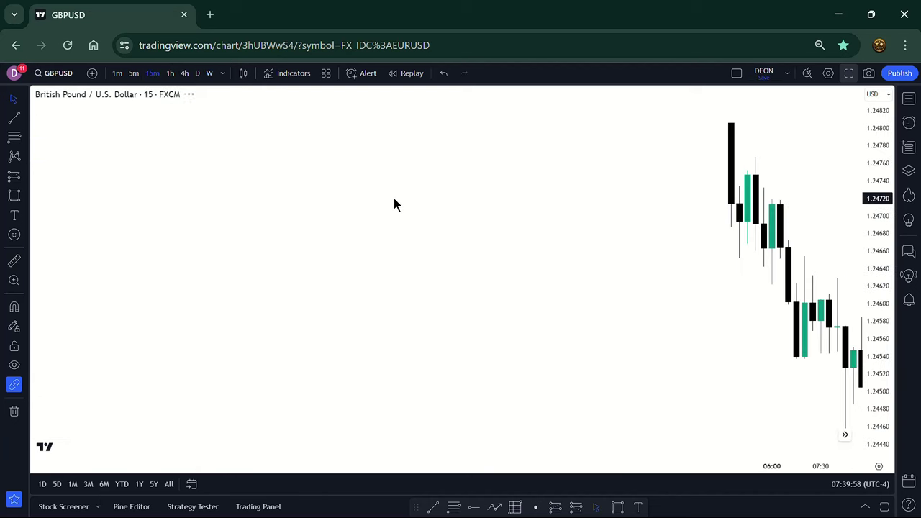
scroll(548, 225, "down", 5)
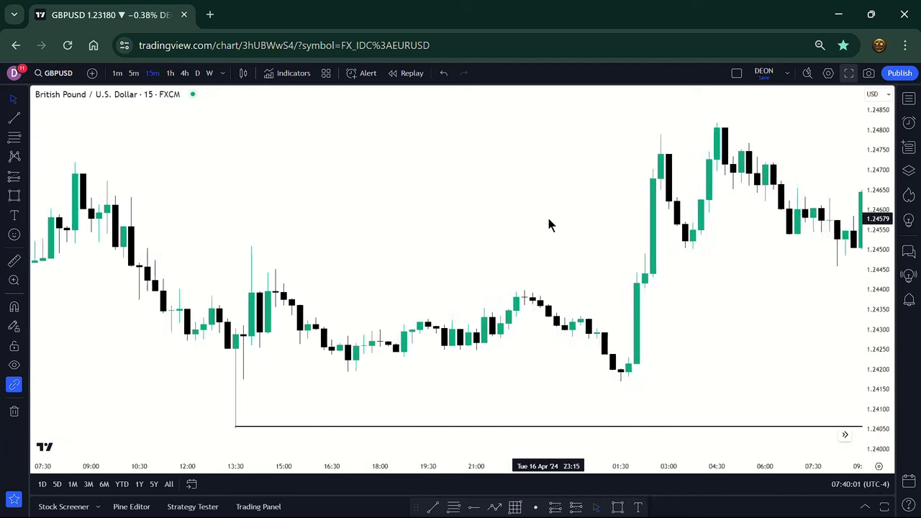
scroll(549, 225, "down", 3)
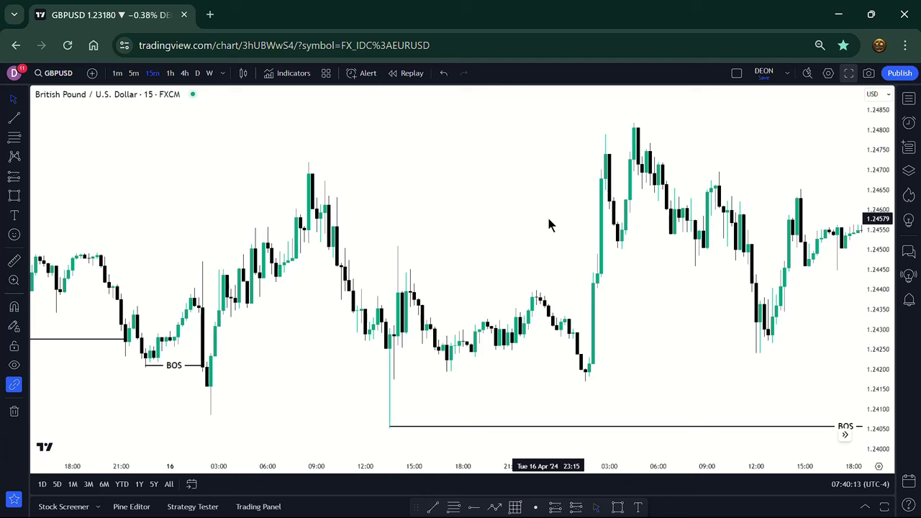
left_click(198, 73)
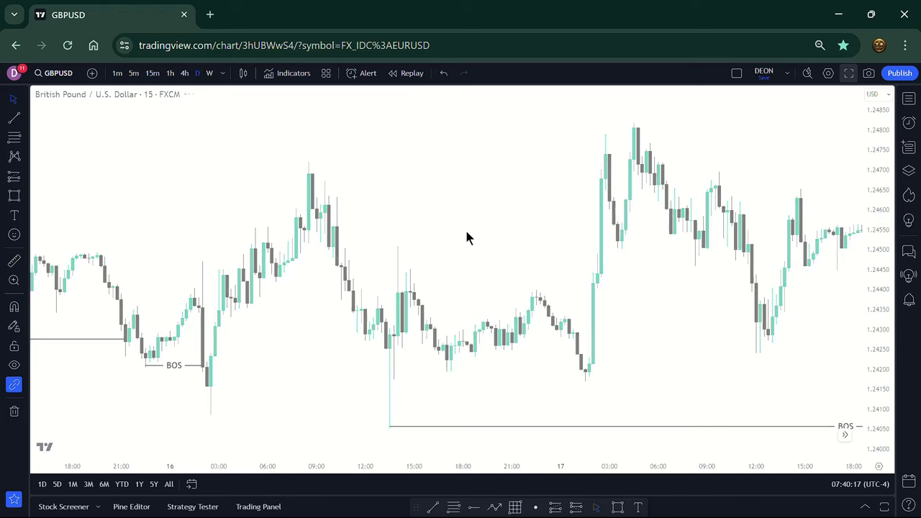
Review the daily BOS and CHOCH levels through May 2024, then return to the 15-minute chart
scroll(624, 270, "down", 2)
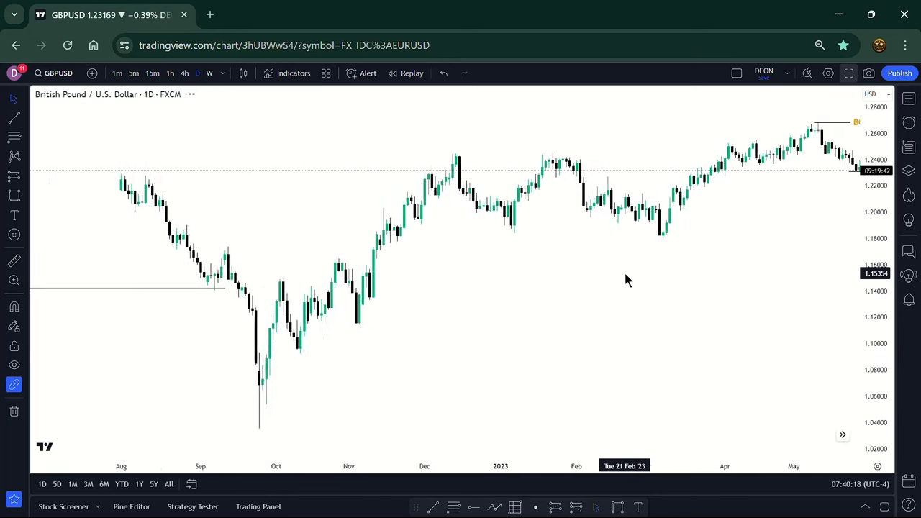
scroll(624, 270, "down", 3)
left_click_drag(595, 273, 213, 288)
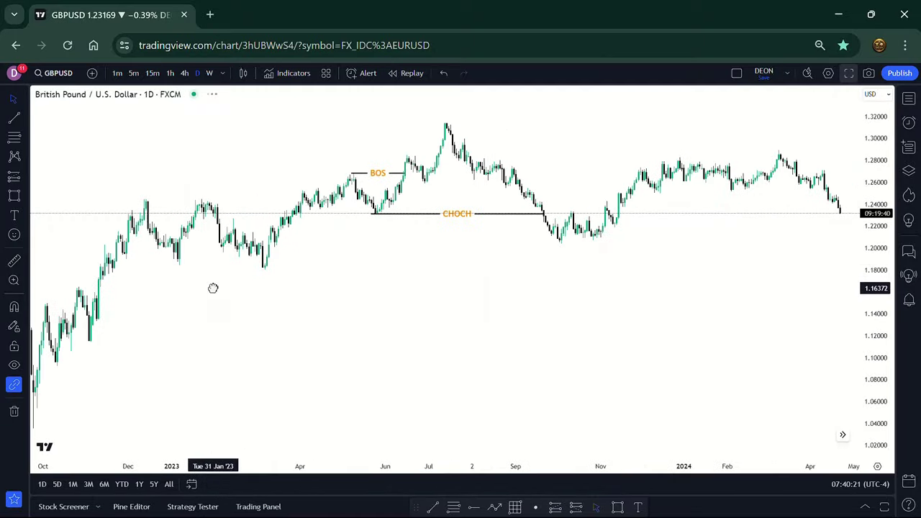
scroll(497, 282, "down", 3)
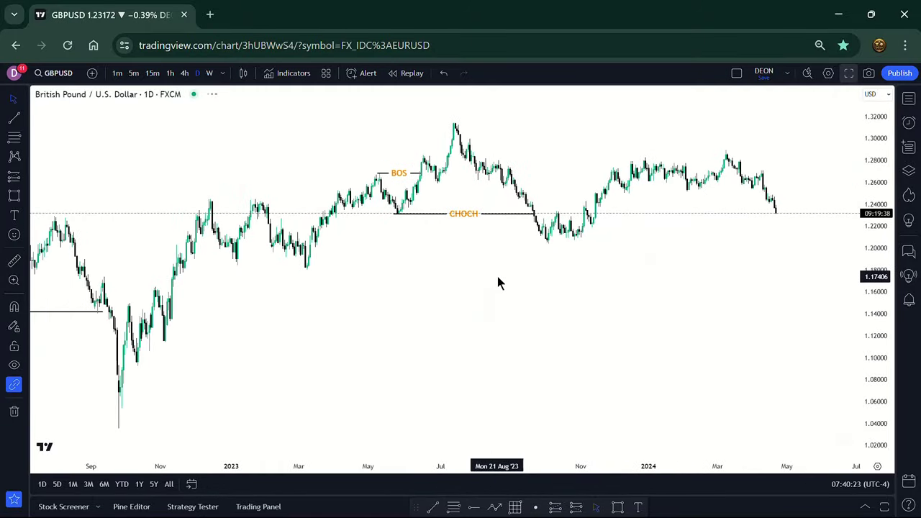
scroll(298, 270, "up", 5)
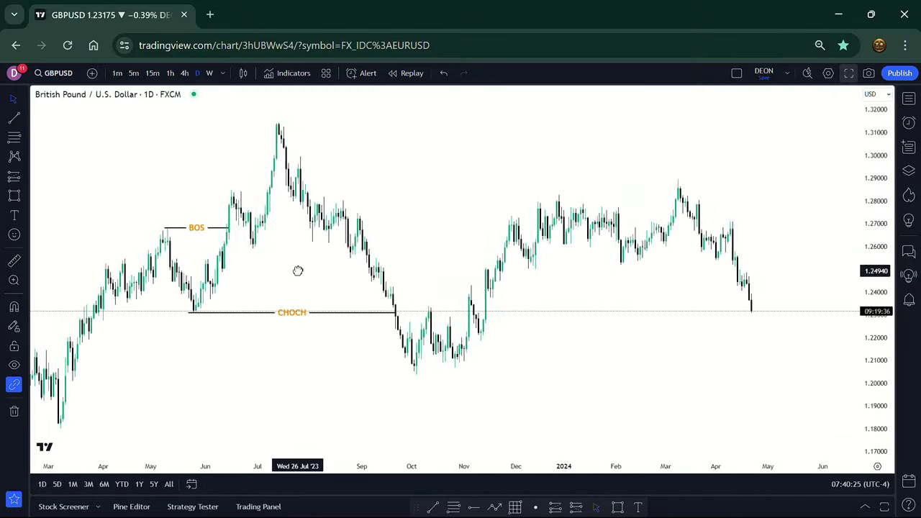
scroll(298, 270, "up", 3)
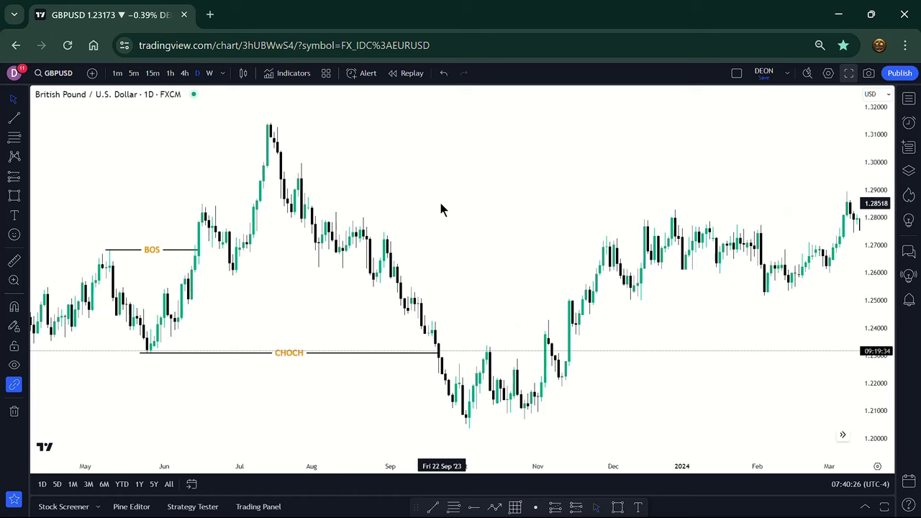
scroll(440, 208, "down", 3)
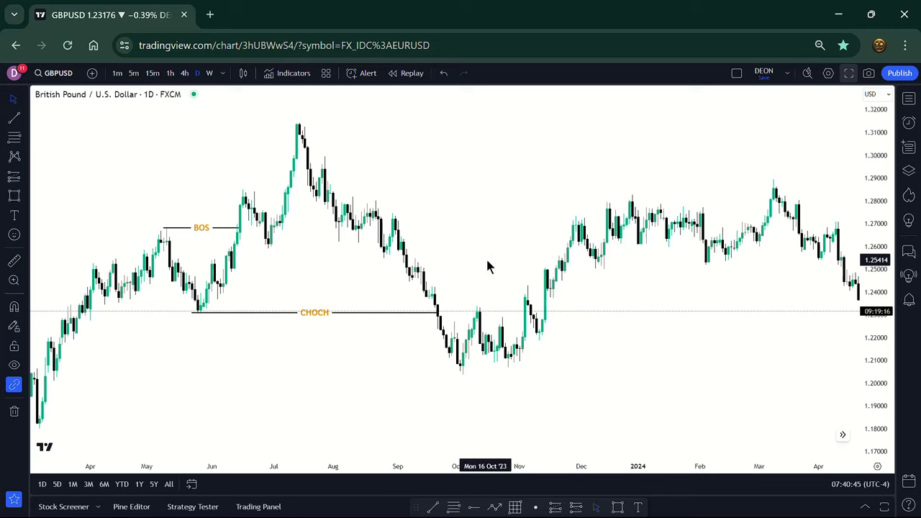
left_click_drag(488, 266, 355, 243)
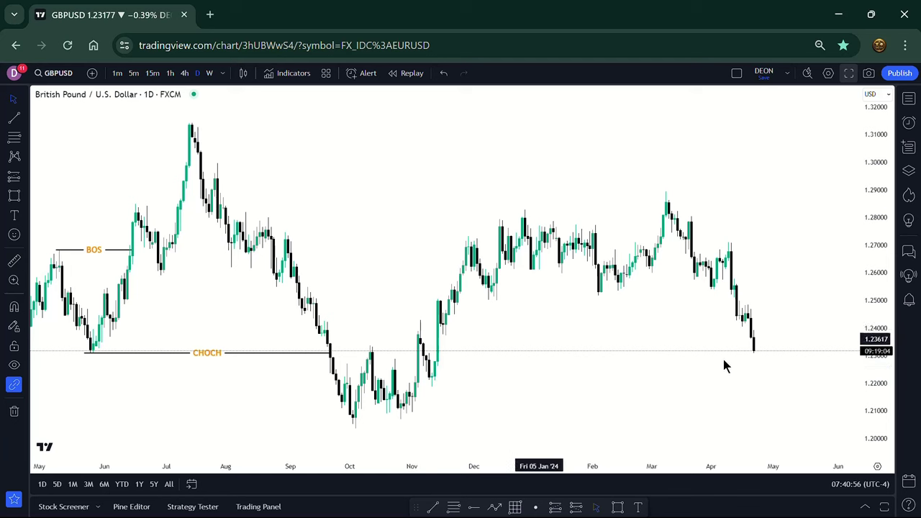
scroll(785, 392, "up", 3)
scroll(787, 395, "up", 3)
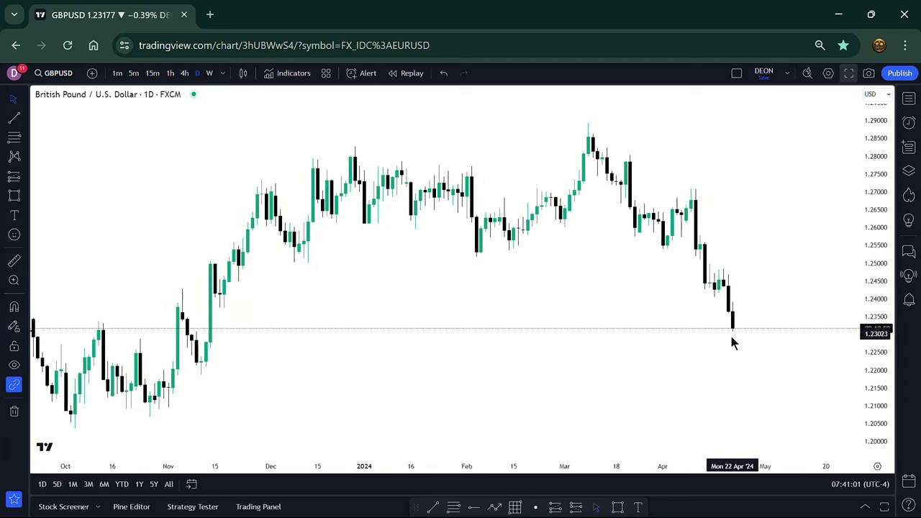
left_click(153, 74)
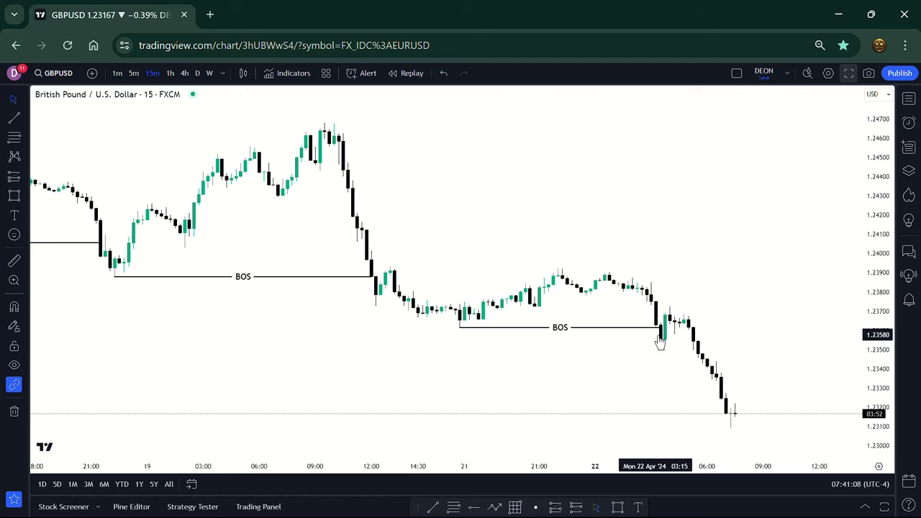
Switch to daily candles and bring the September–November 2023 lows into view
left_click(196, 74)
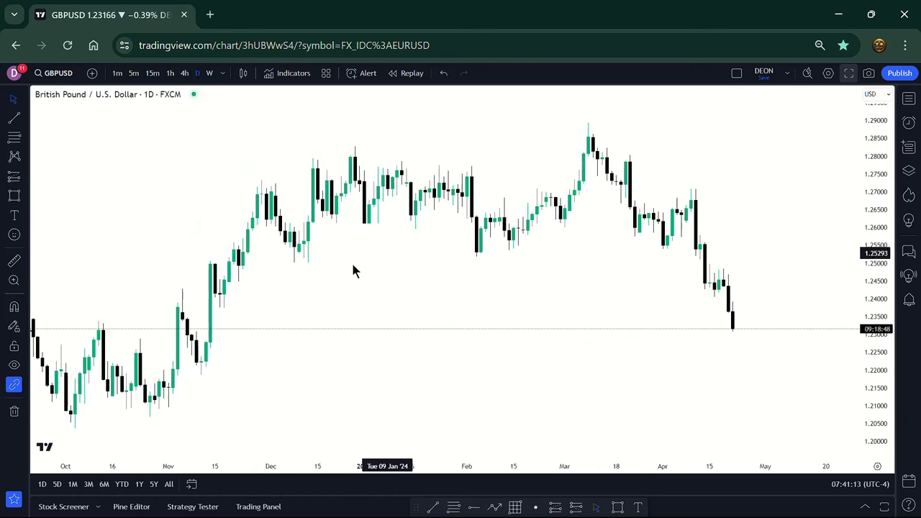
left_click_drag(263, 325, 359, 324)
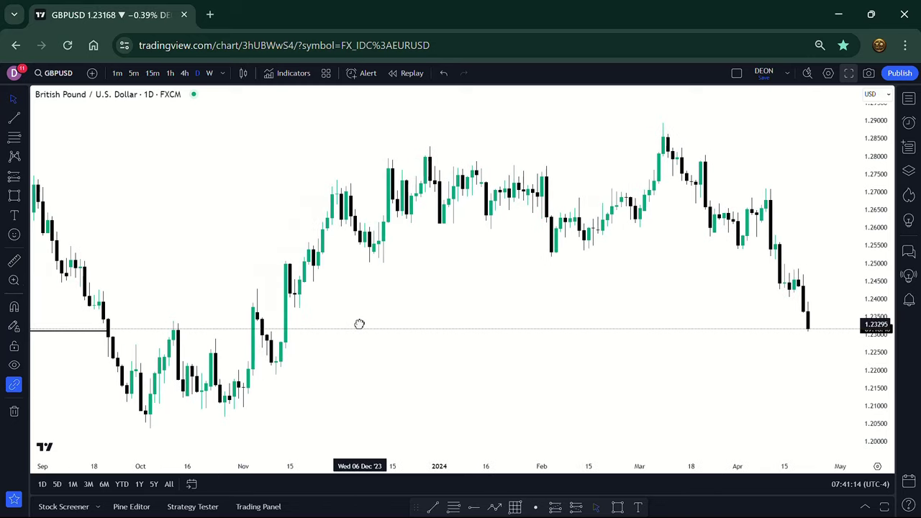
left_click(280, 359)
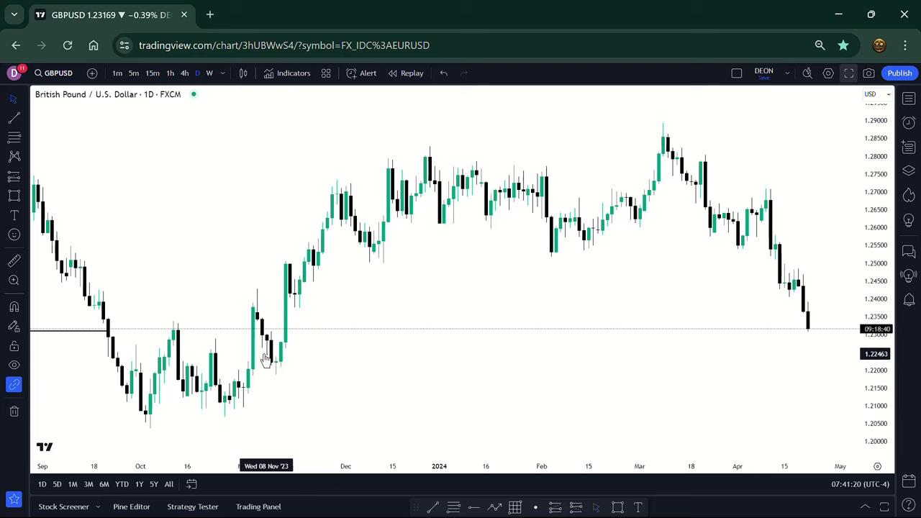
left_click(618, 508)
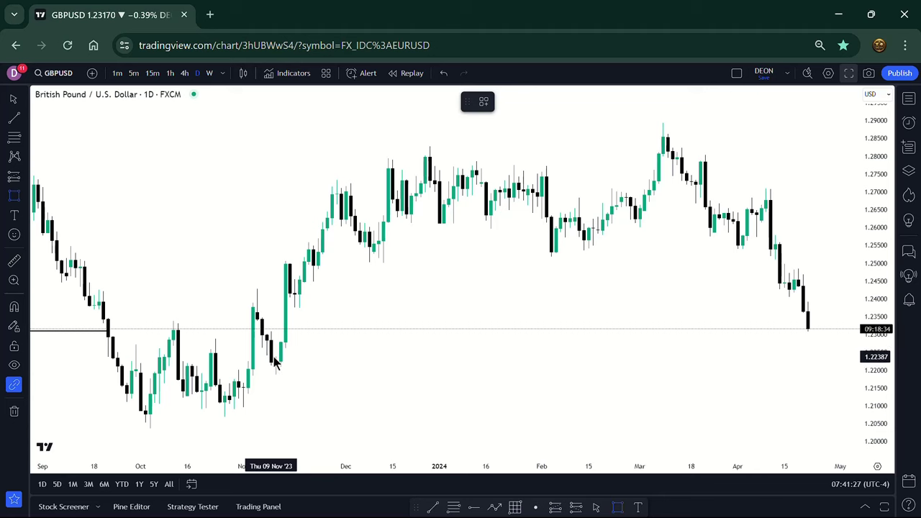
left_click_drag(273, 358, 304, 373)
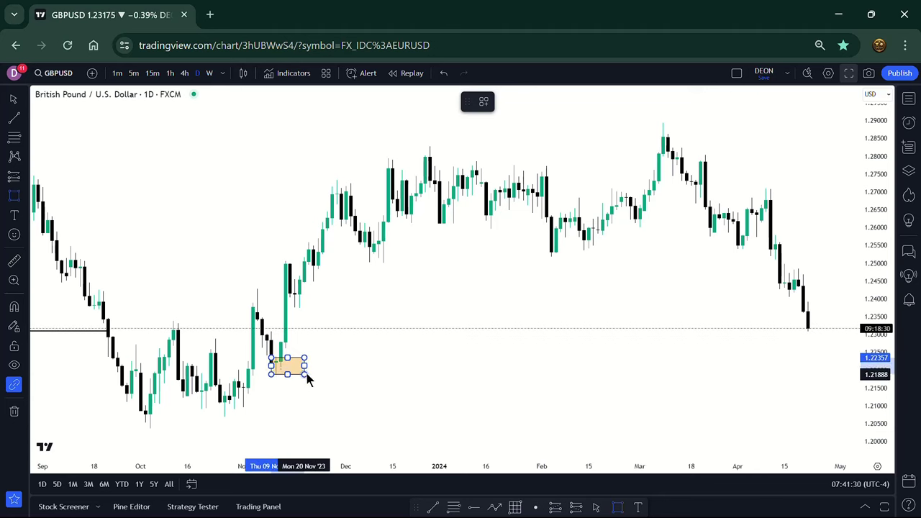
left_click_drag(308, 381, 858, 367)
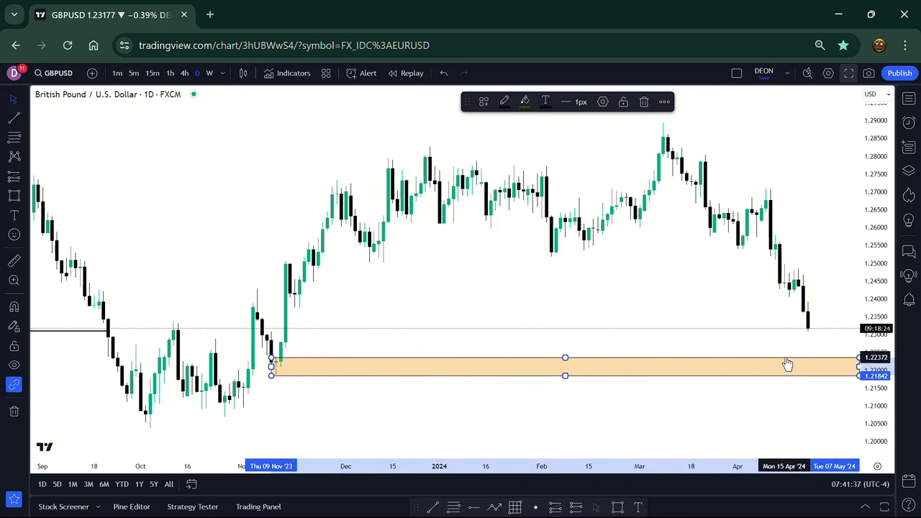
key("Delete")
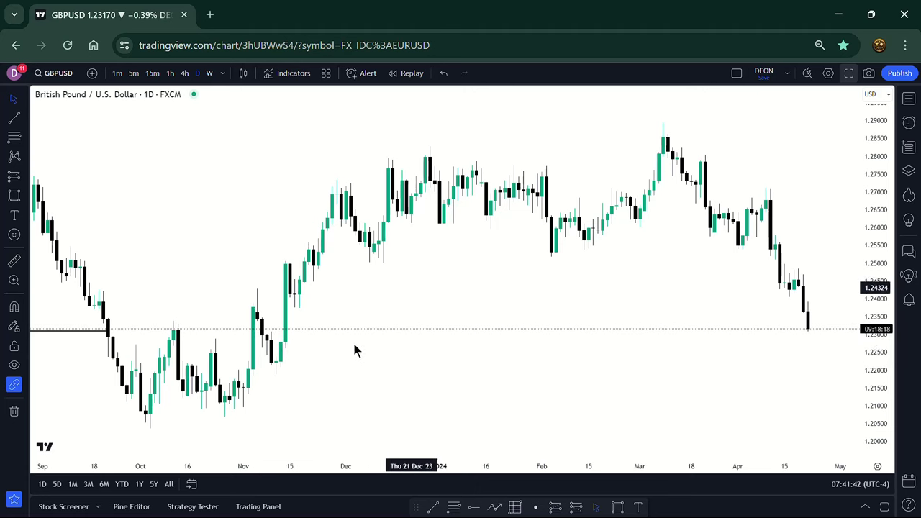
left_click(185, 74)
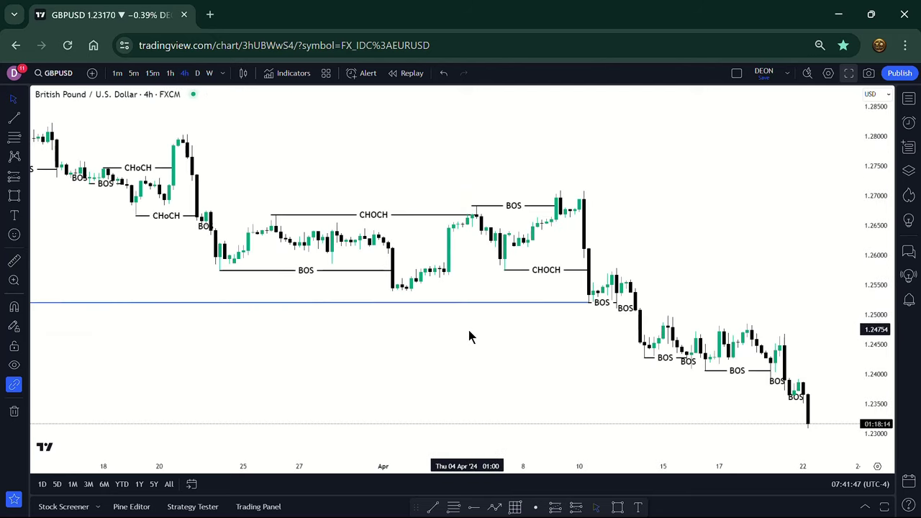
scroll(469, 336, "down", 5)
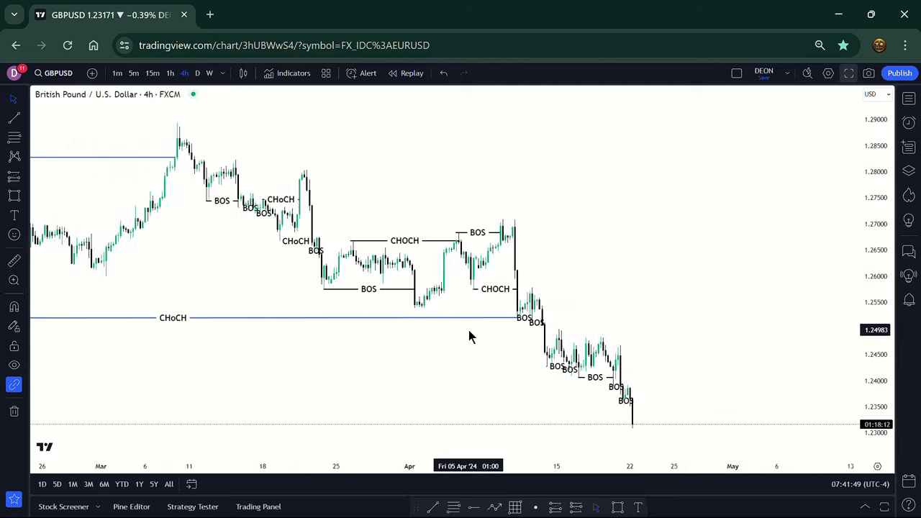
scroll(469, 335, "down", 5)
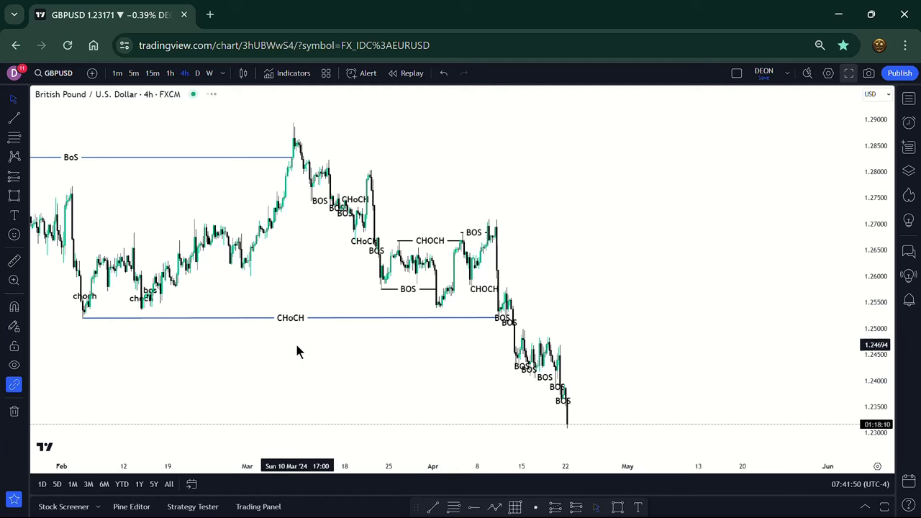
left_click_drag(381, 335, 464, 226)
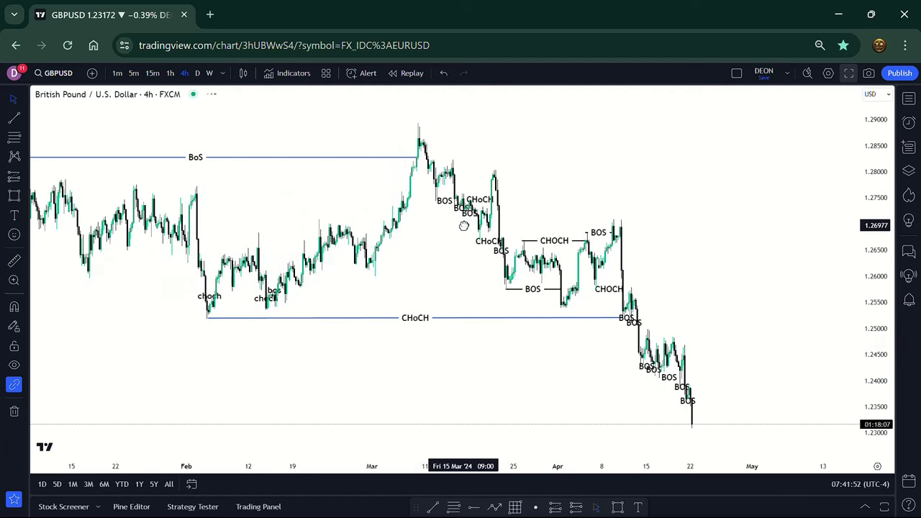
scroll(408, 261, "down", 5)
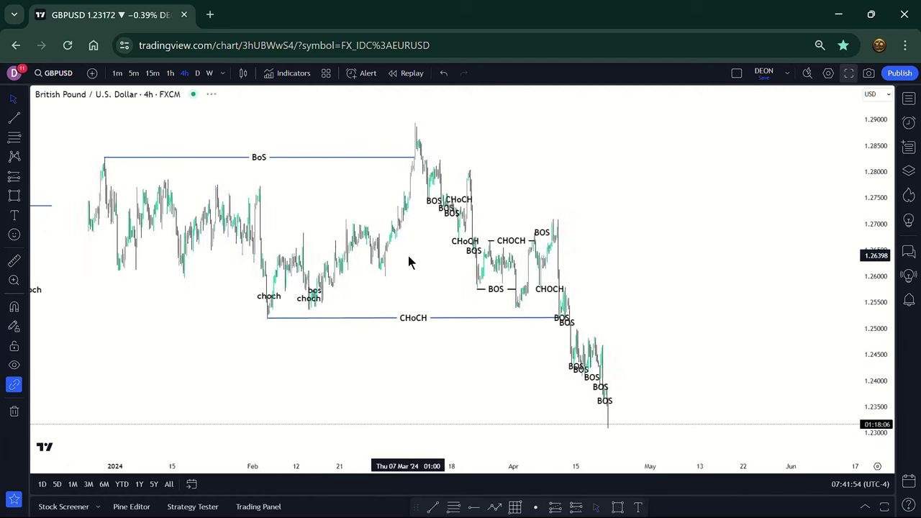
scroll(408, 261, "down", 5)
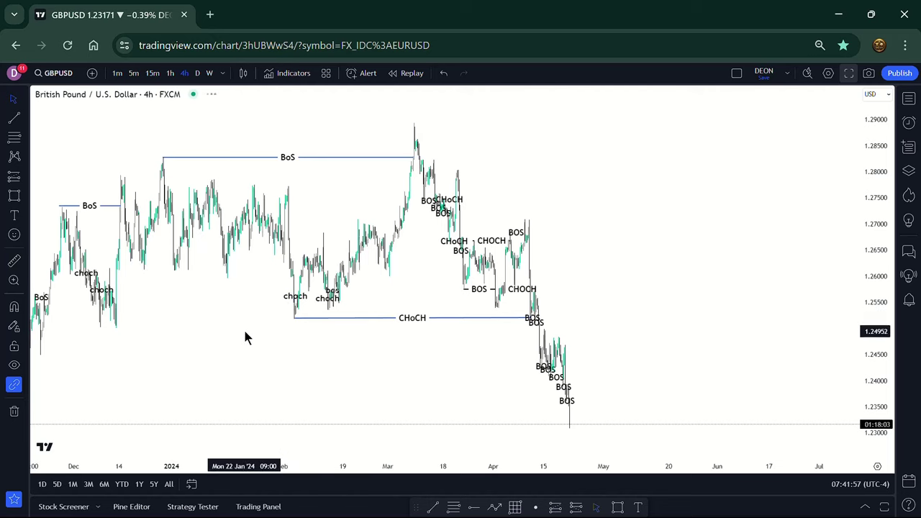
left_click_drag(244, 339, 458, 359)
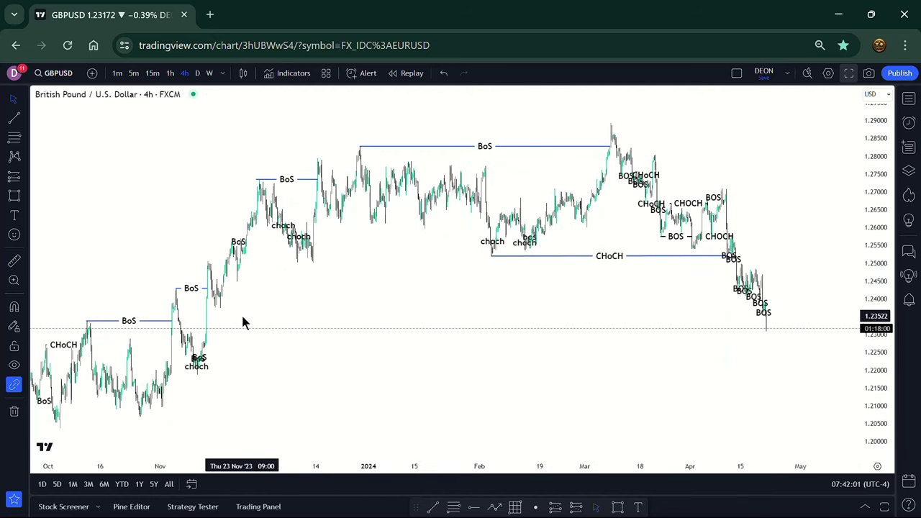
scroll(223, 325, "up", 5)
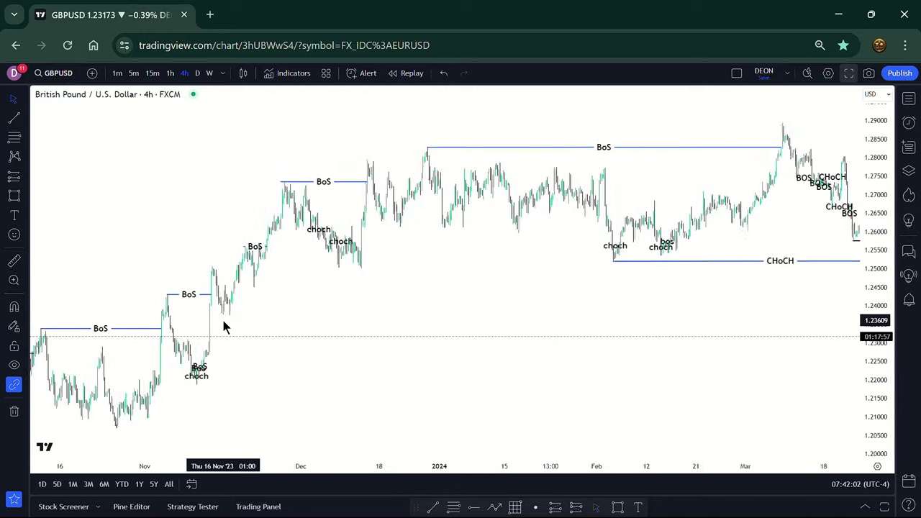
scroll(224, 326, "up", 2)
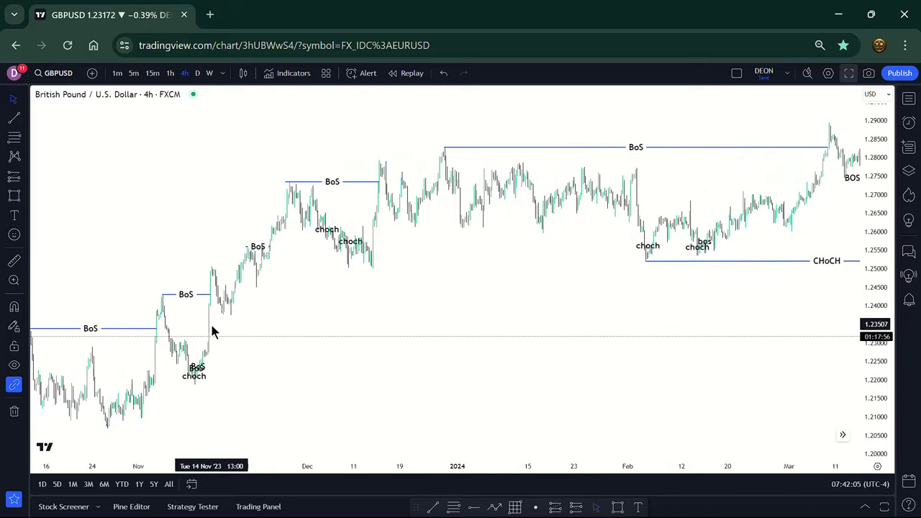
scroll(211, 331, "up", 5)
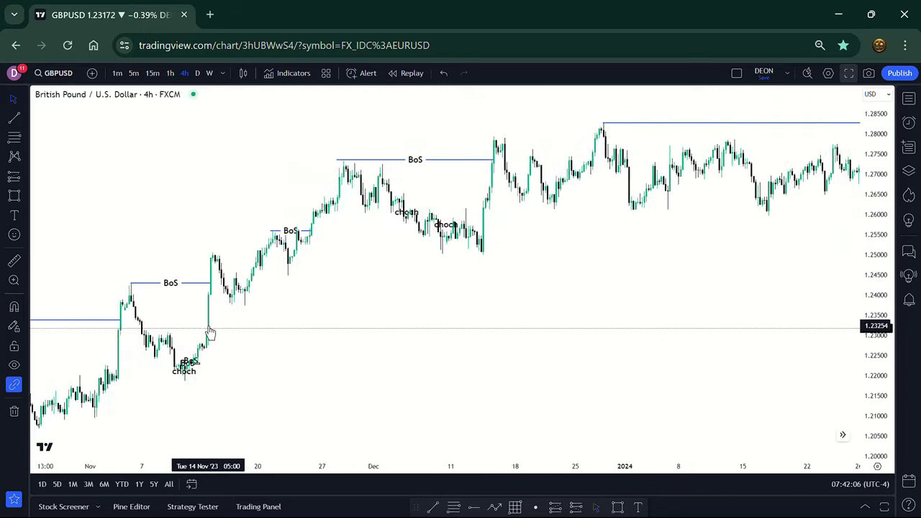
scroll(211, 332, "up", 3)
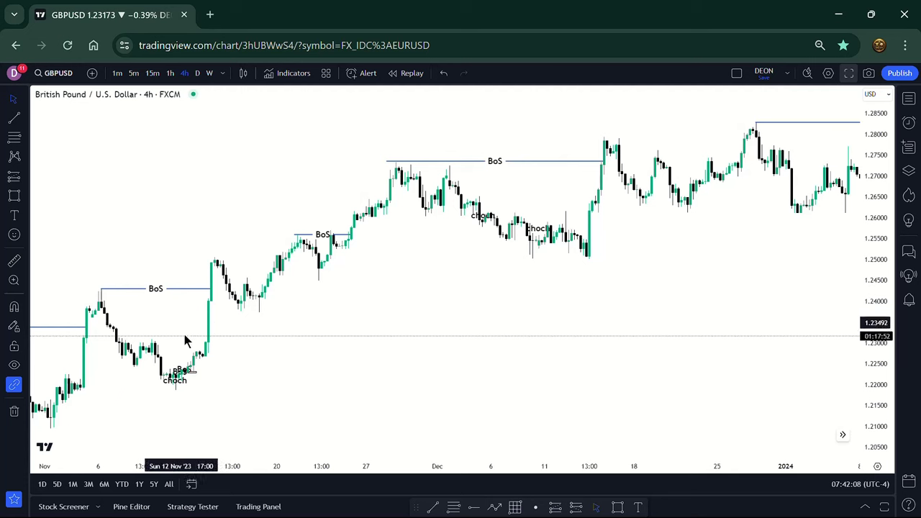
scroll(407, 353, "down", 3)
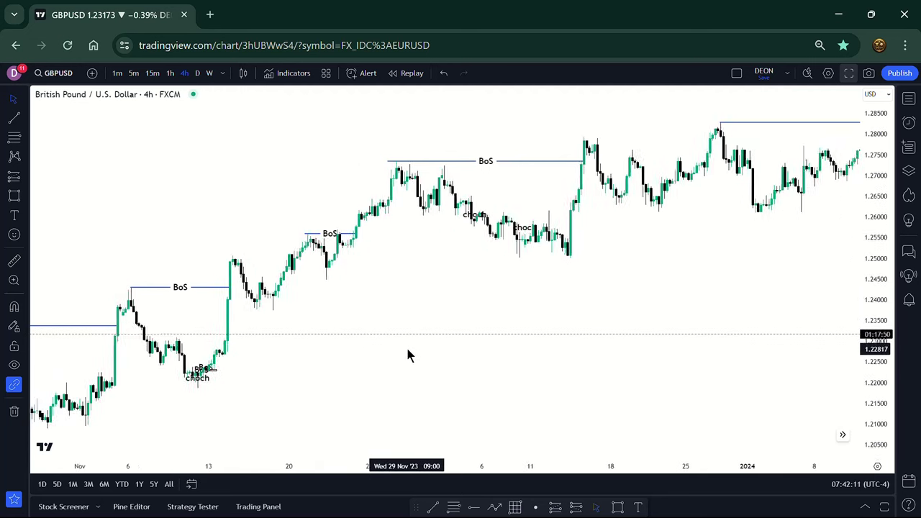
Switch to 15-minute candles and frame the 21–22 April 2024 bars with the 1.236 BOS line
left_click(155, 76)
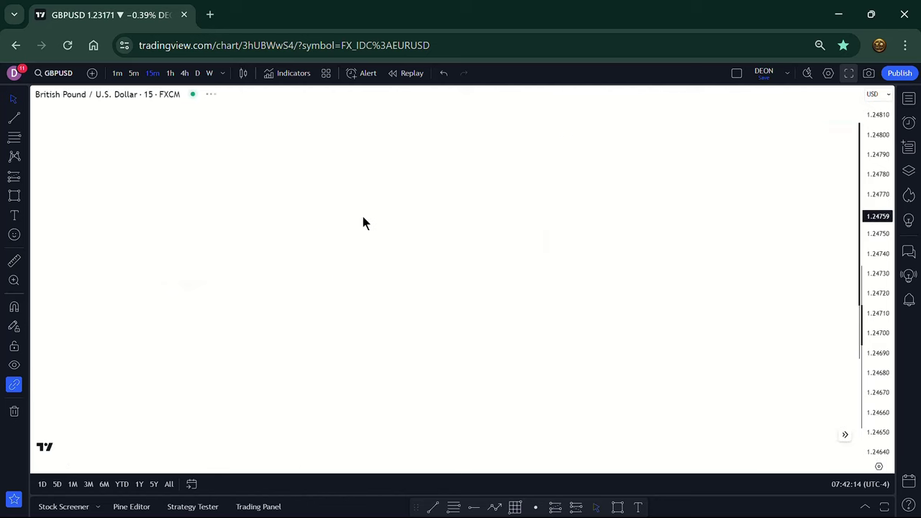
scroll(332, 201, "up", 3)
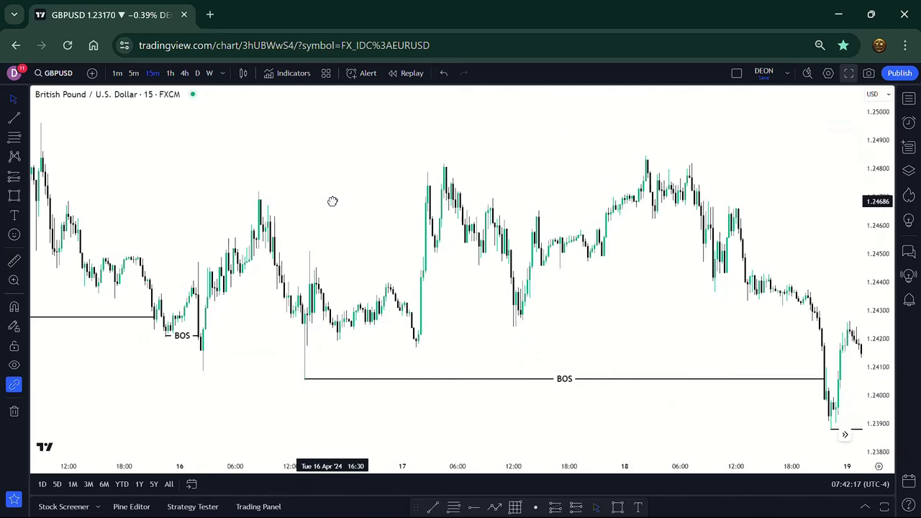
left_click_drag(826, 222, 223, 187)
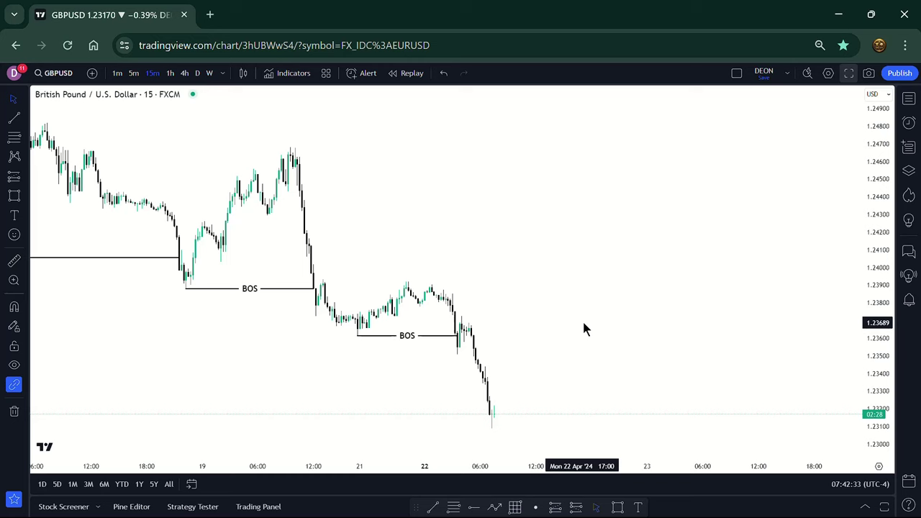
scroll(584, 329, "up", 3)
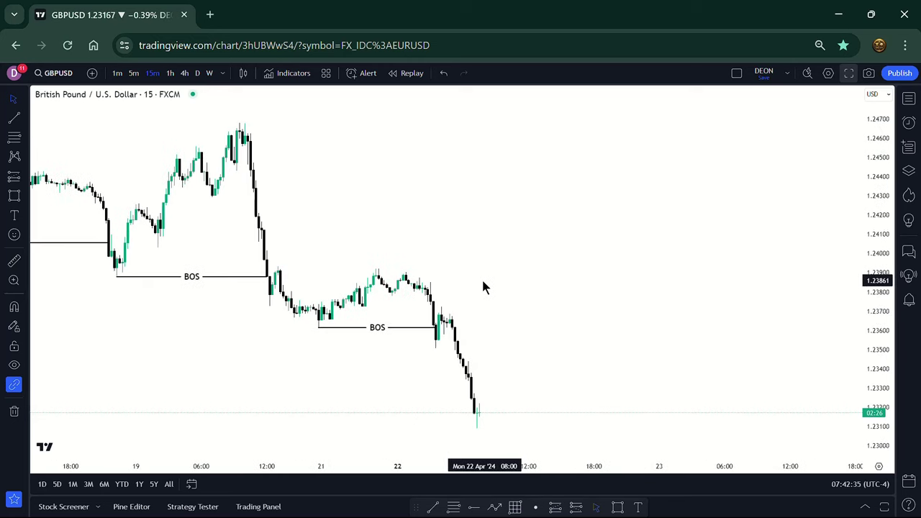
scroll(483, 286, "up", 3)
scroll(482, 287, "up", 4)
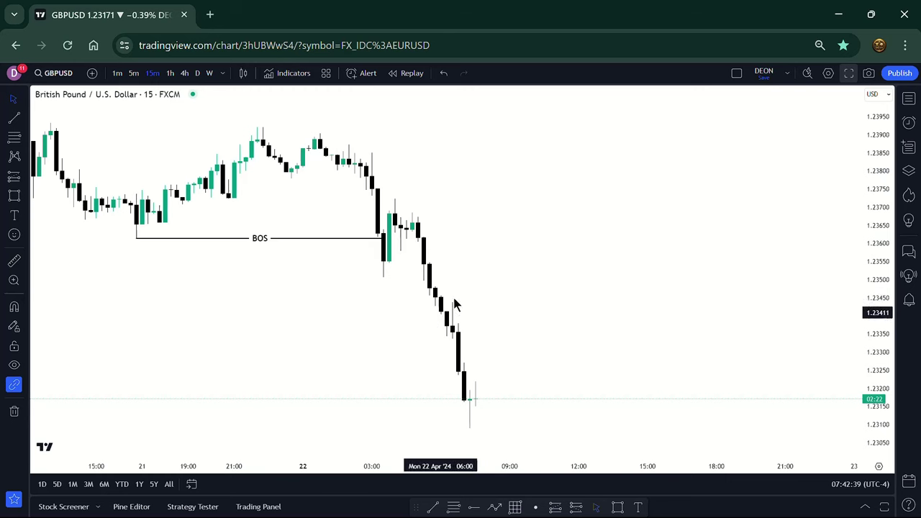
scroll(469, 288, "down", 1)
scroll(469, 291, "down", 1)
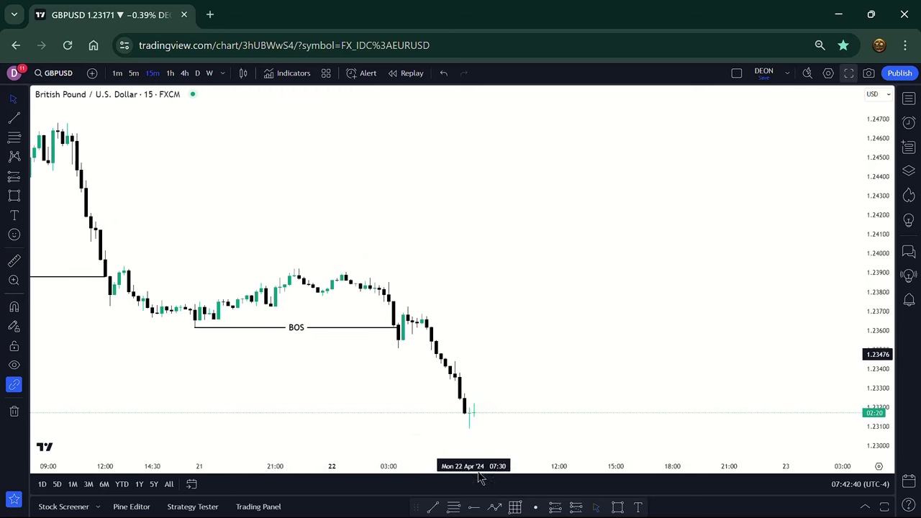
left_click(454, 506)
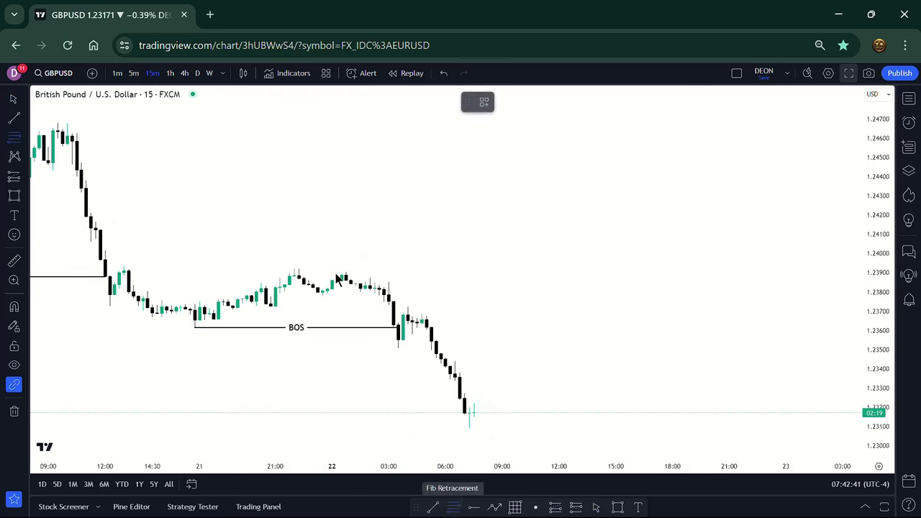
left_click(296, 268)
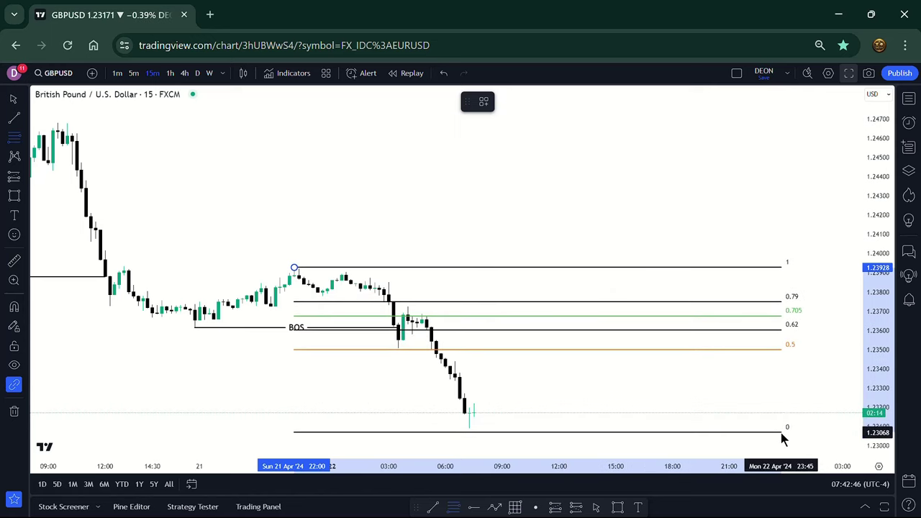
left_click(781, 432)
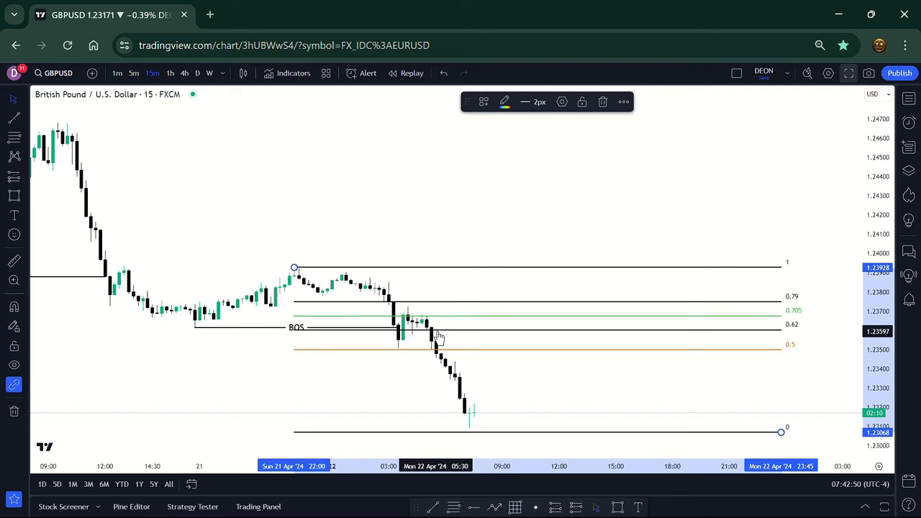
left_click(555, 353)
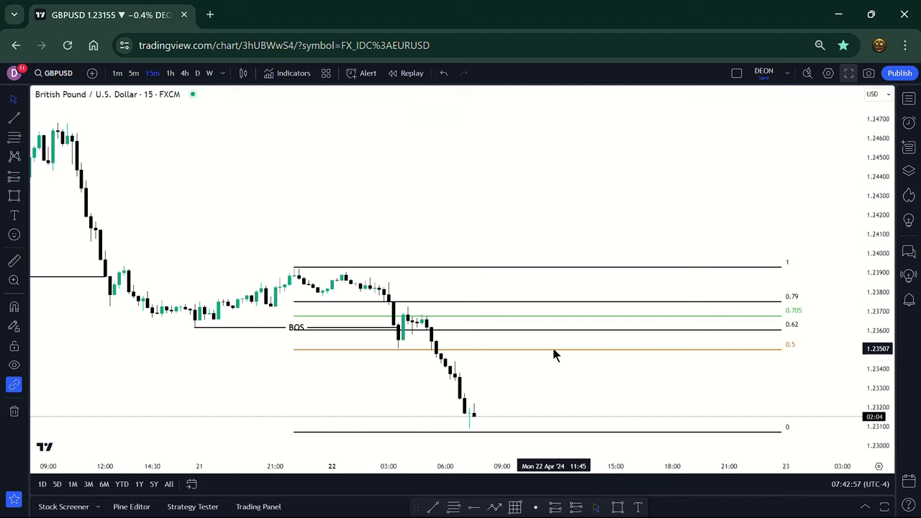
left_click(549, 350)
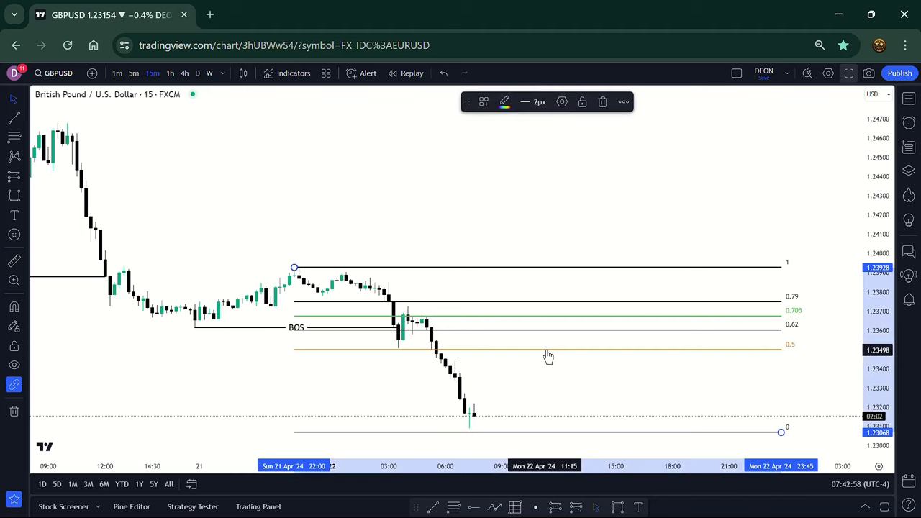
key("Delete")
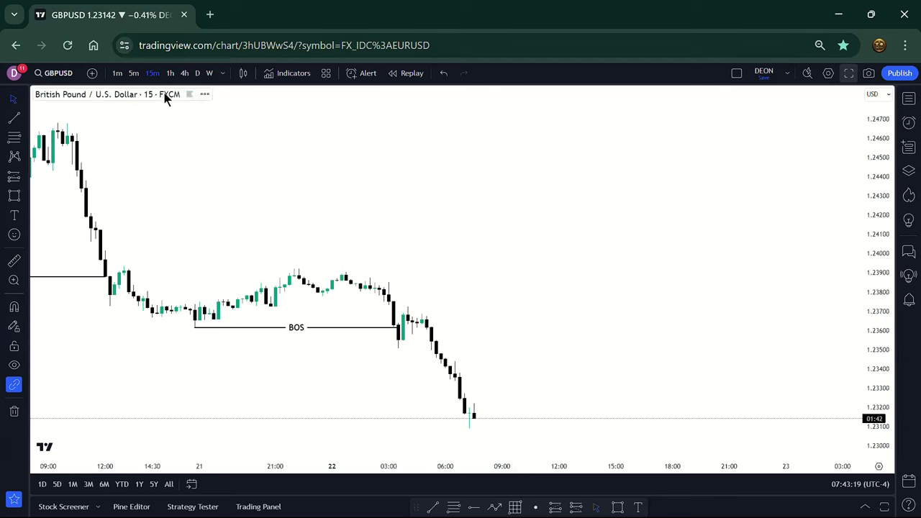
Switch to weekly candles and pan back to show 2022 through April 2024
left_click(210, 75)
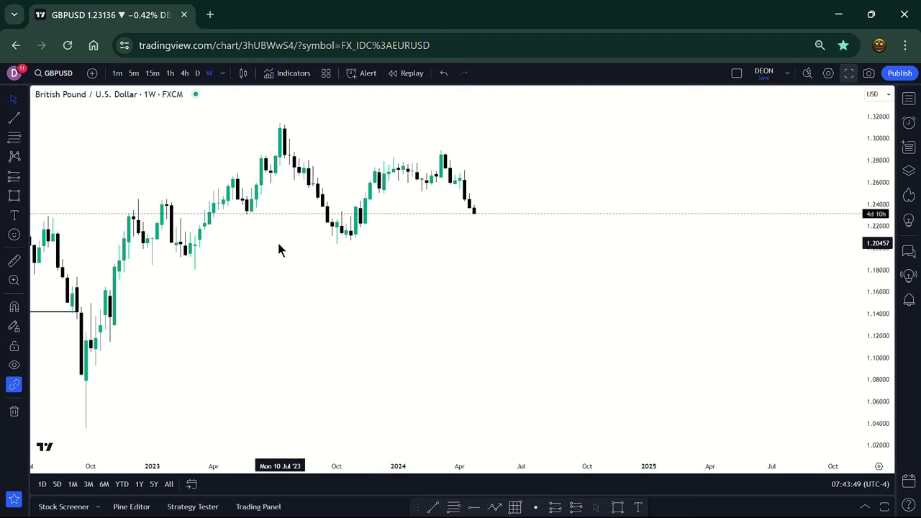
left_click_drag(277, 249, 490, 424)
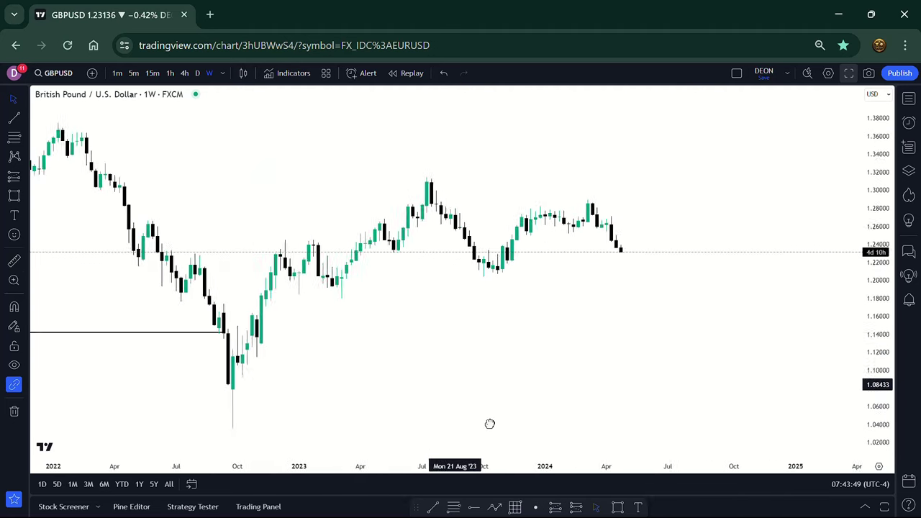
Draw an orange zone of about 1.181–1.213 from the March 2023 base into late 2024
left_click(617, 507)
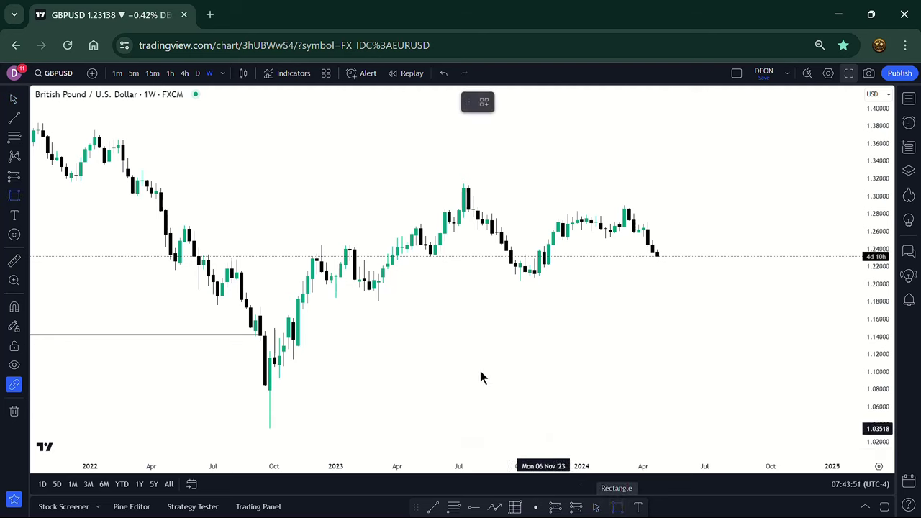
left_click(378, 298)
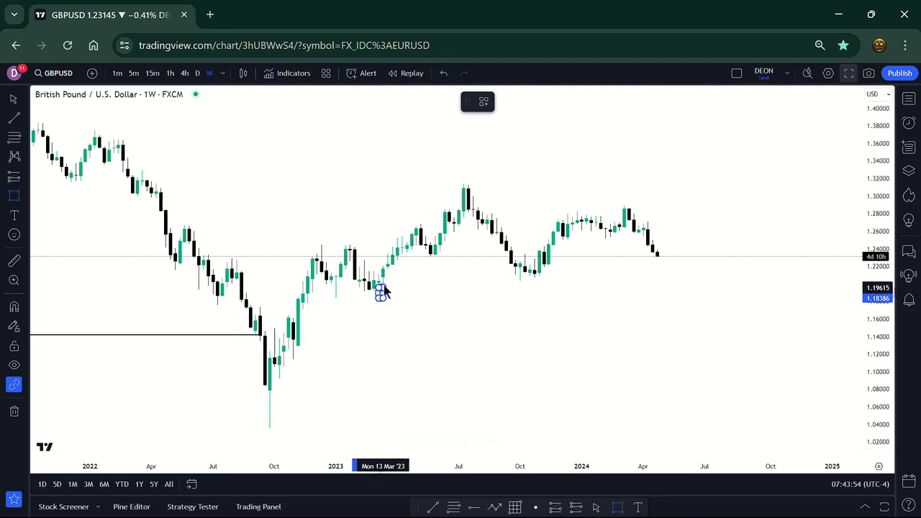
left_click(388, 272)
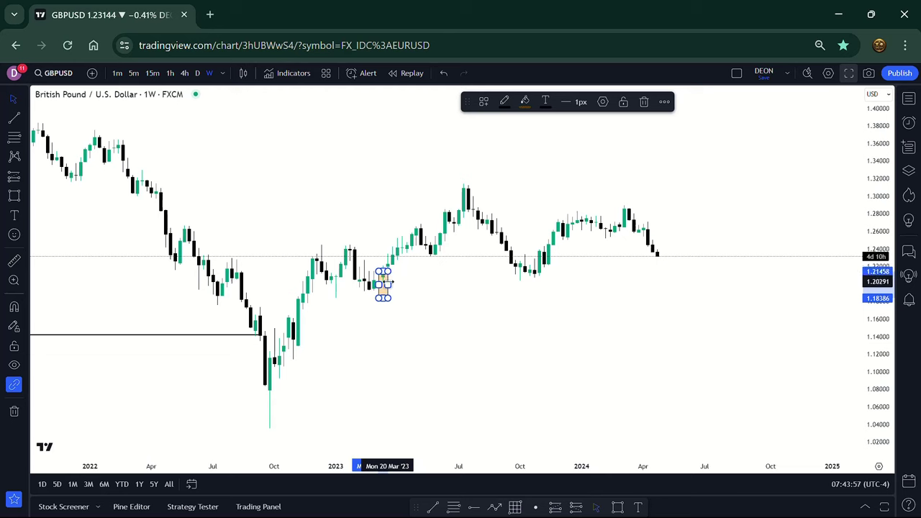
left_click_drag(389, 284, 810, 317)
left_click(809, 315)
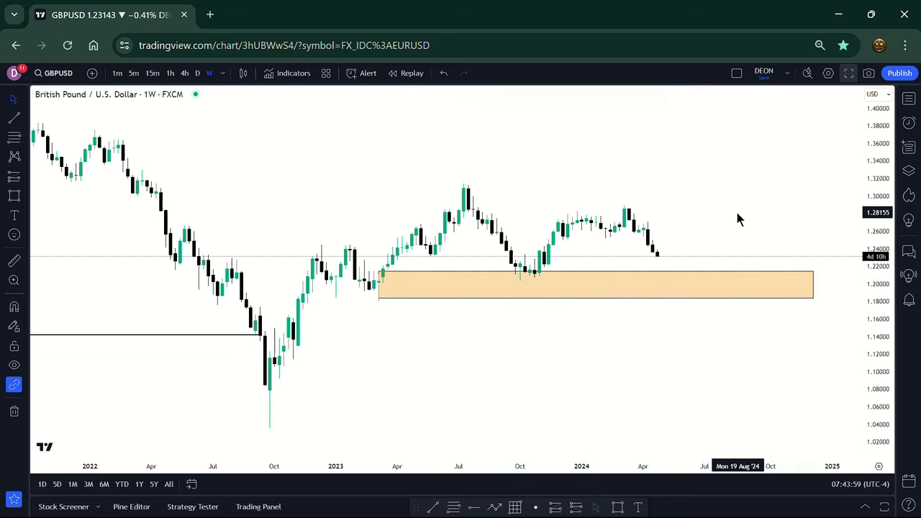
left_click(378, 298)
mouse_move(378, 298)
left_mouse_down()
mouse_move(371, 302)
mouse_move(372, 283)
mouse_move(372, 300)
left_mouse_up()
left_click(470, 342)
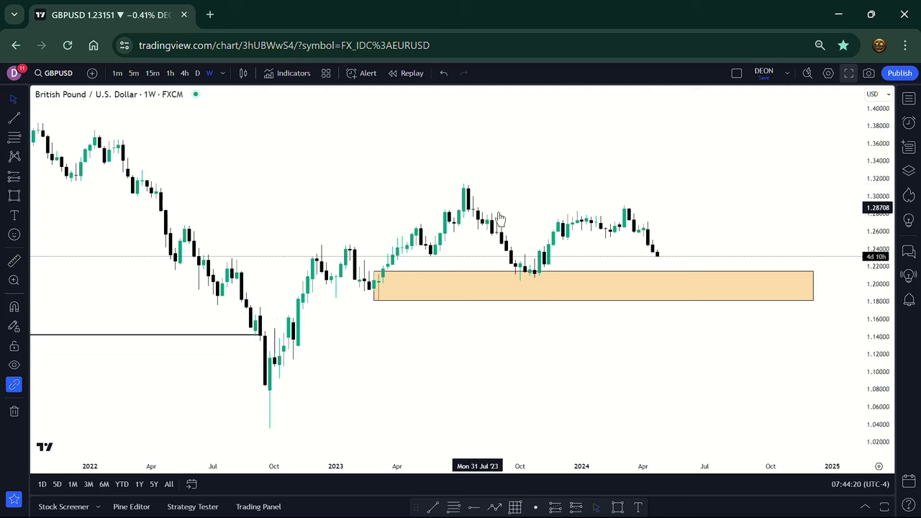
Switch to 15-minute candles zoomed out to 19–22 April 2024, showing BOS lines near 1.239 and 1.236
left_click(152, 73)
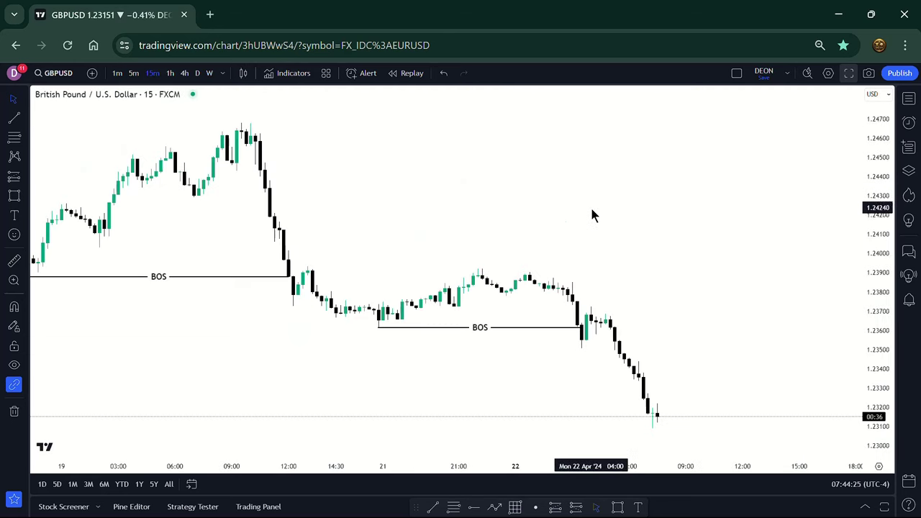
scroll(500, 200, "down", 3)
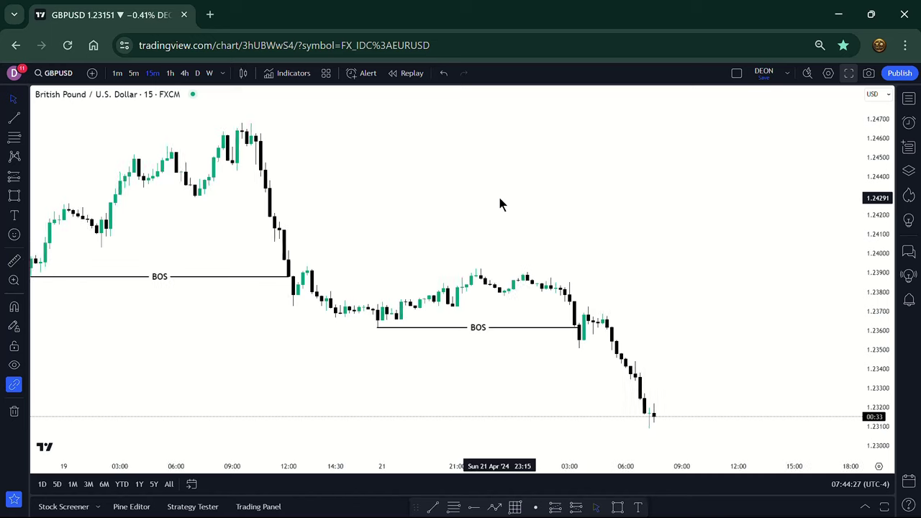
scroll(500, 199, "down", 1)
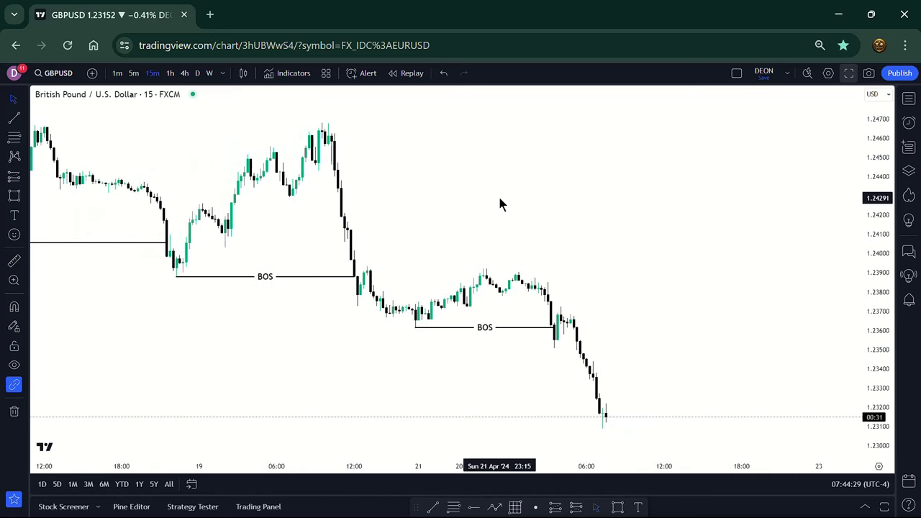